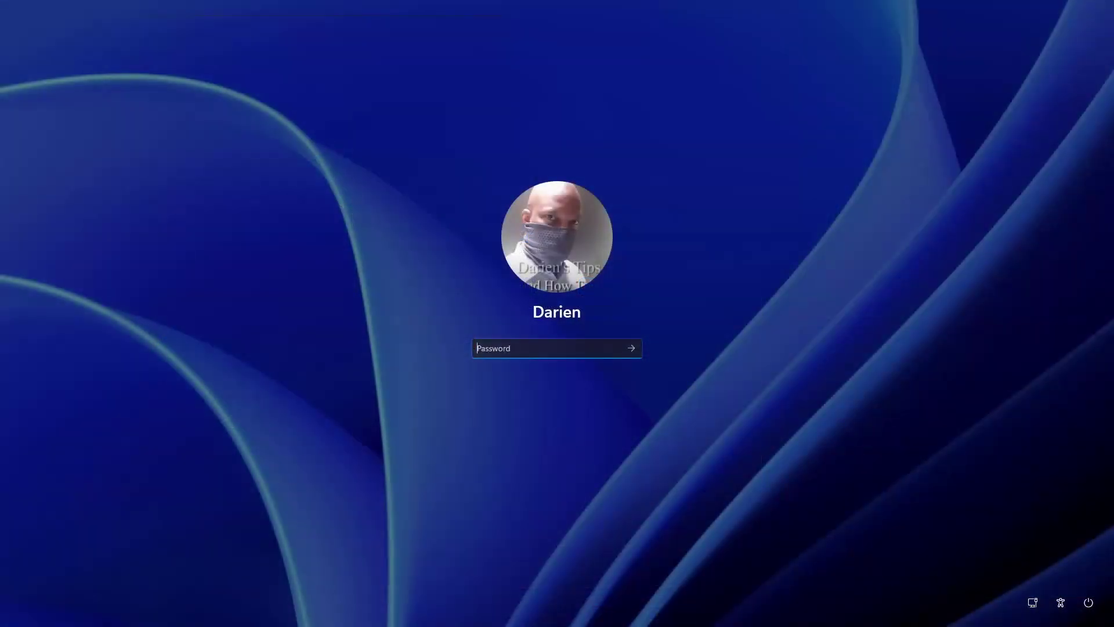
Enter the account password and sign in to reach the Windows 11 desktop
{"action": "type", "text": "•••••"}
{"action": "key", "text": "Return"}
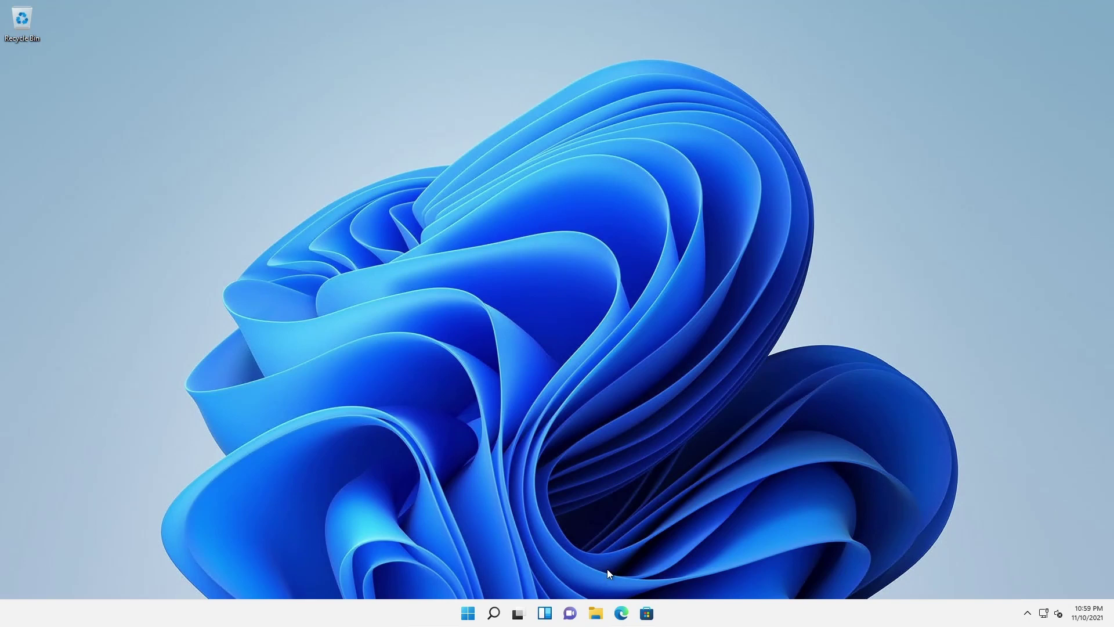
Open Task Manager in full view and end the explorer.exe process from the Details tab
{"action": "right_click", "coordinate": [469, 614]}
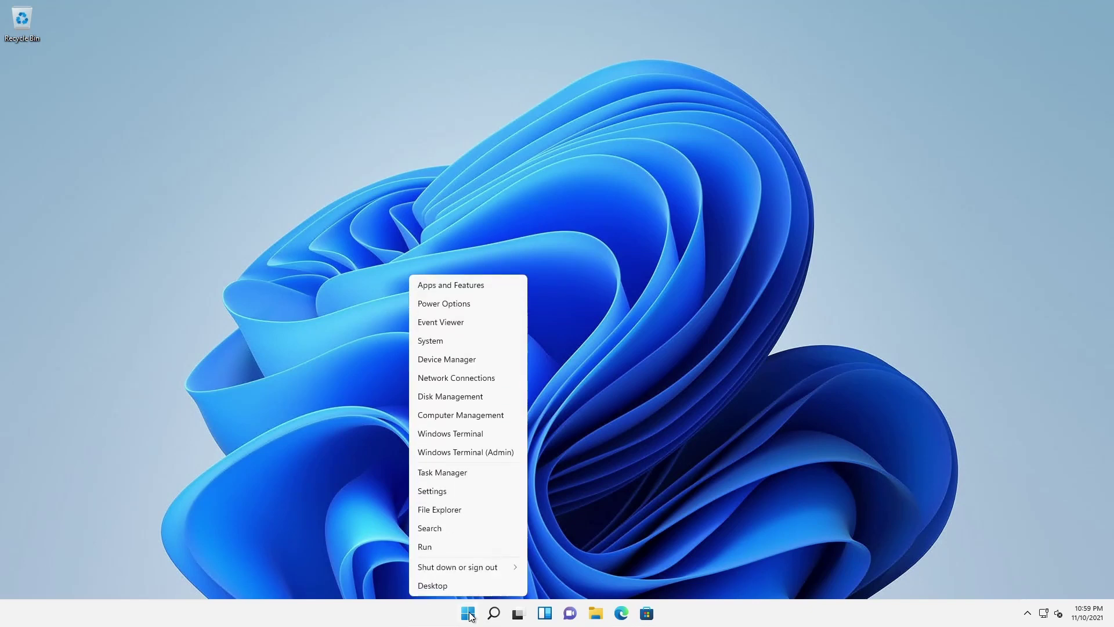
{"action": "left_click", "coordinate": [458, 473]}
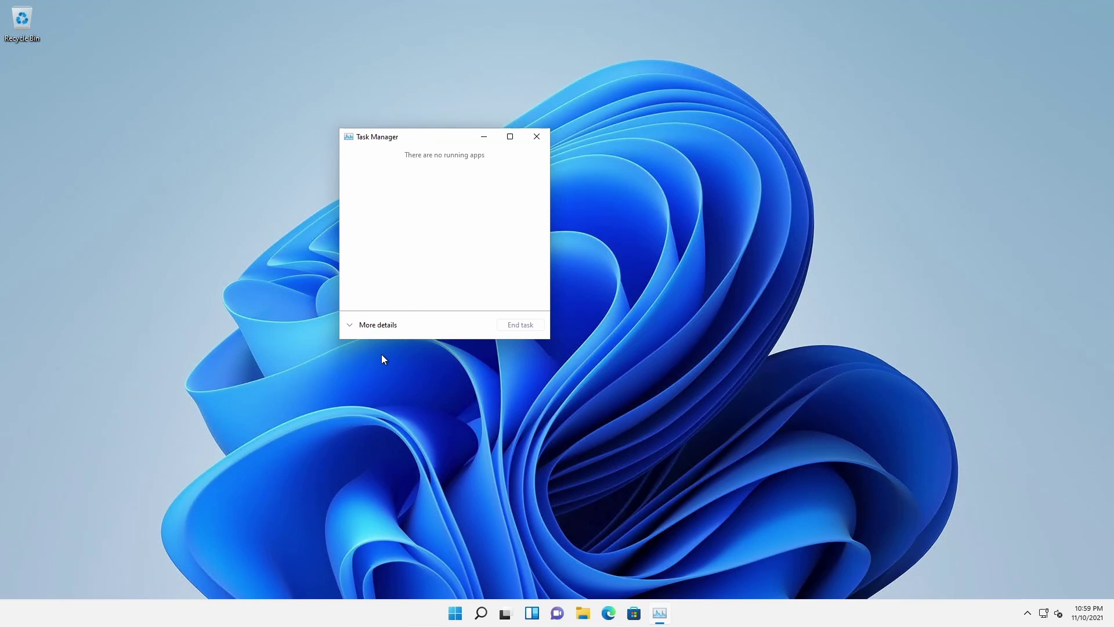
{"action": "left_click", "coordinate": [371, 325]}
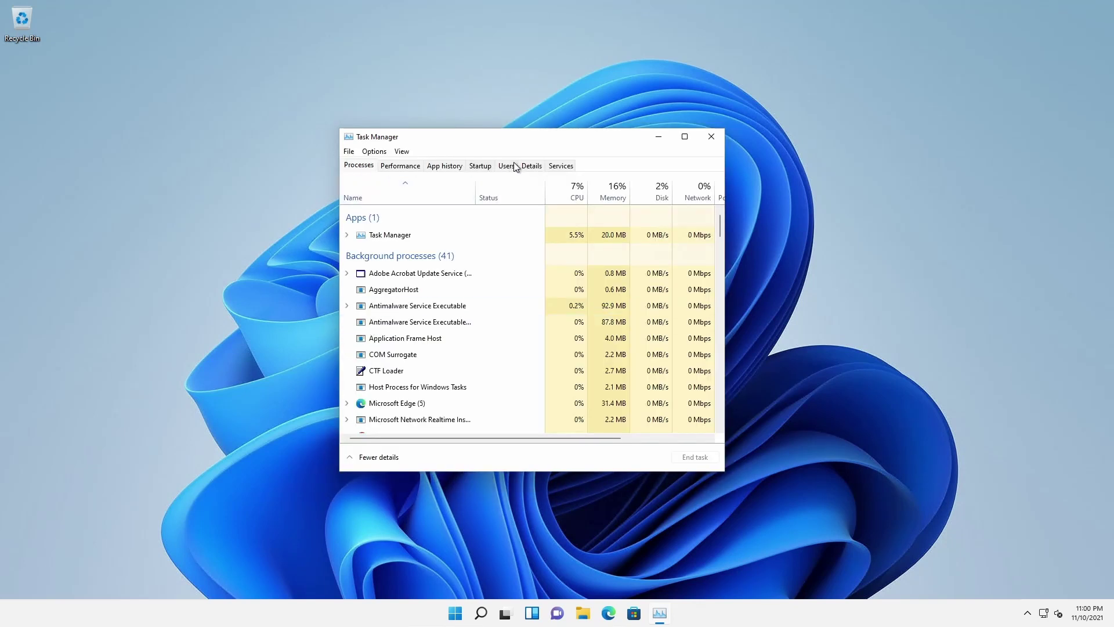
{"action": "left_click", "coordinate": [537, 166]}
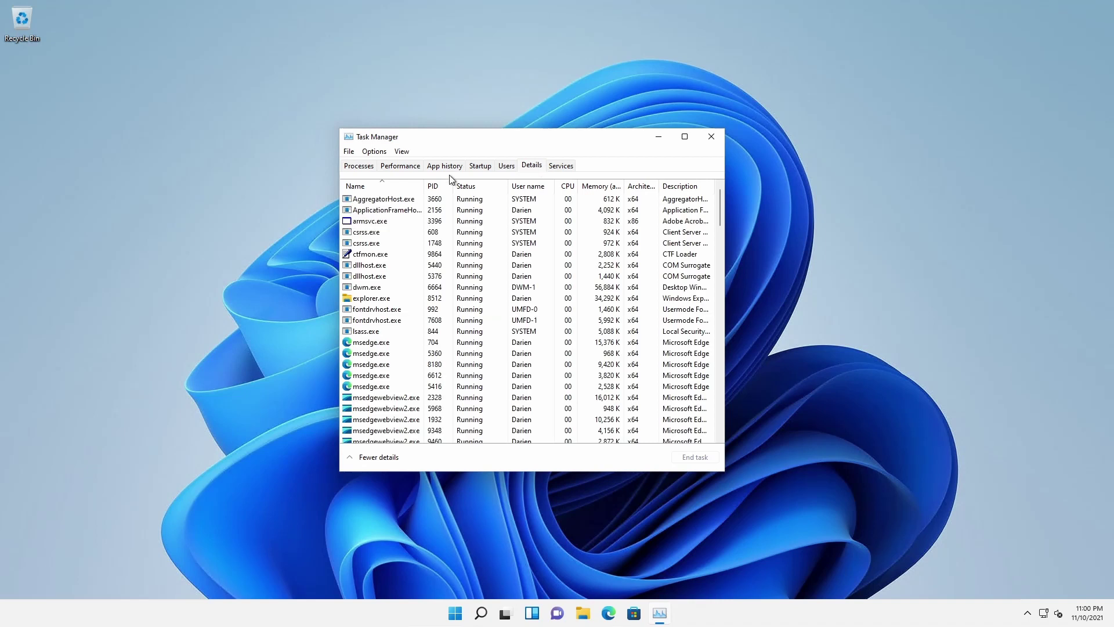
{"action": "right_click", "coordinate": [369, 299]}
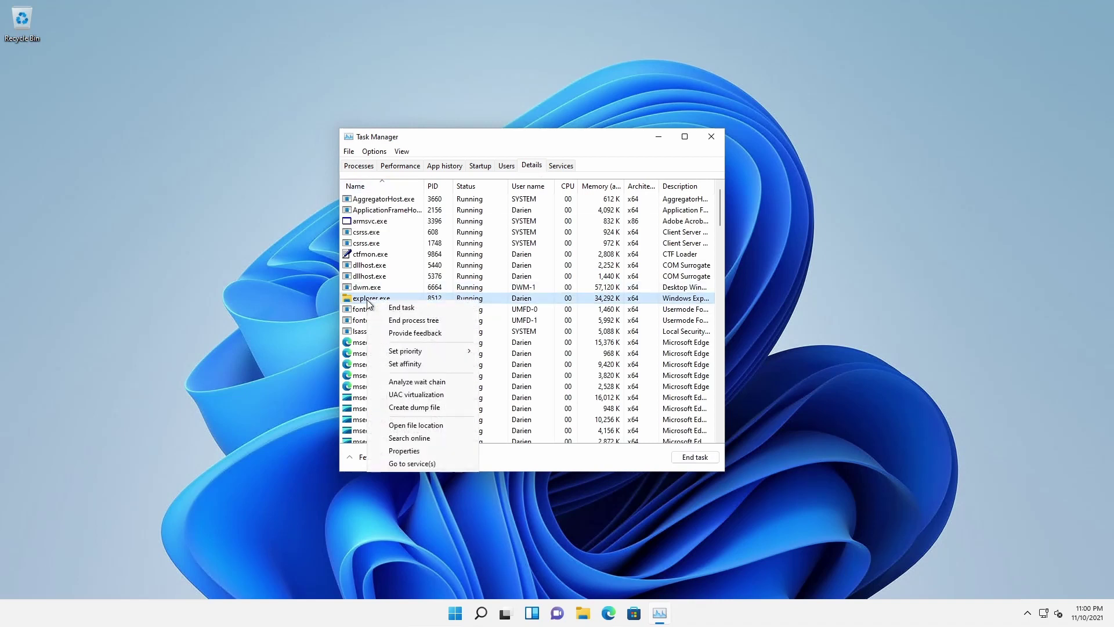
{"action": "left_click", "coordinate": [404, 307]}
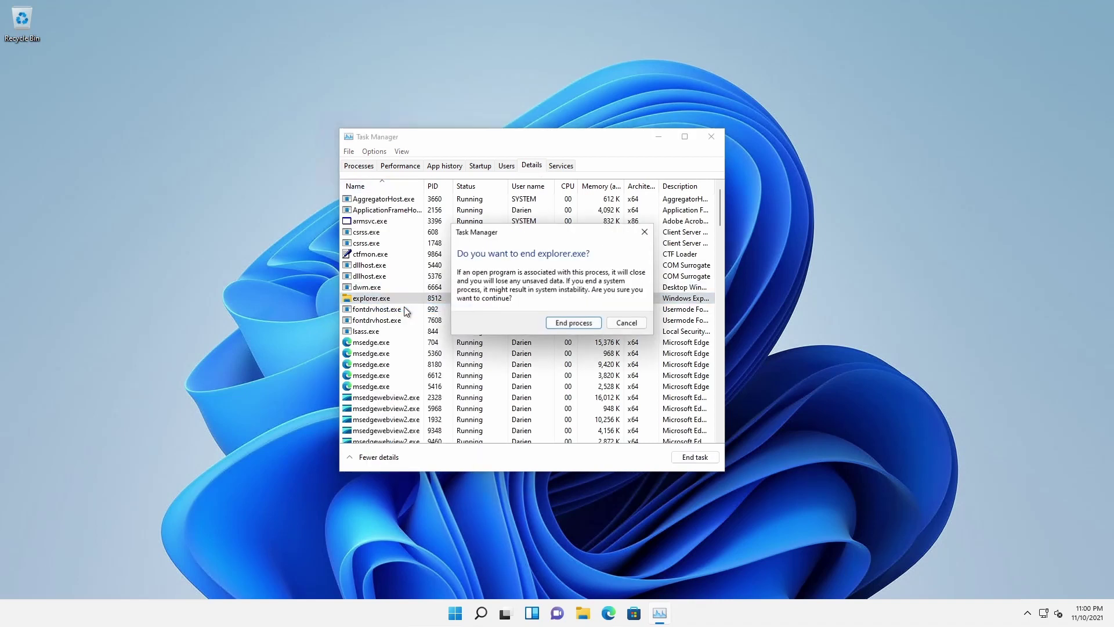
{"action": "left_click", "coordinate": [560, 324]}
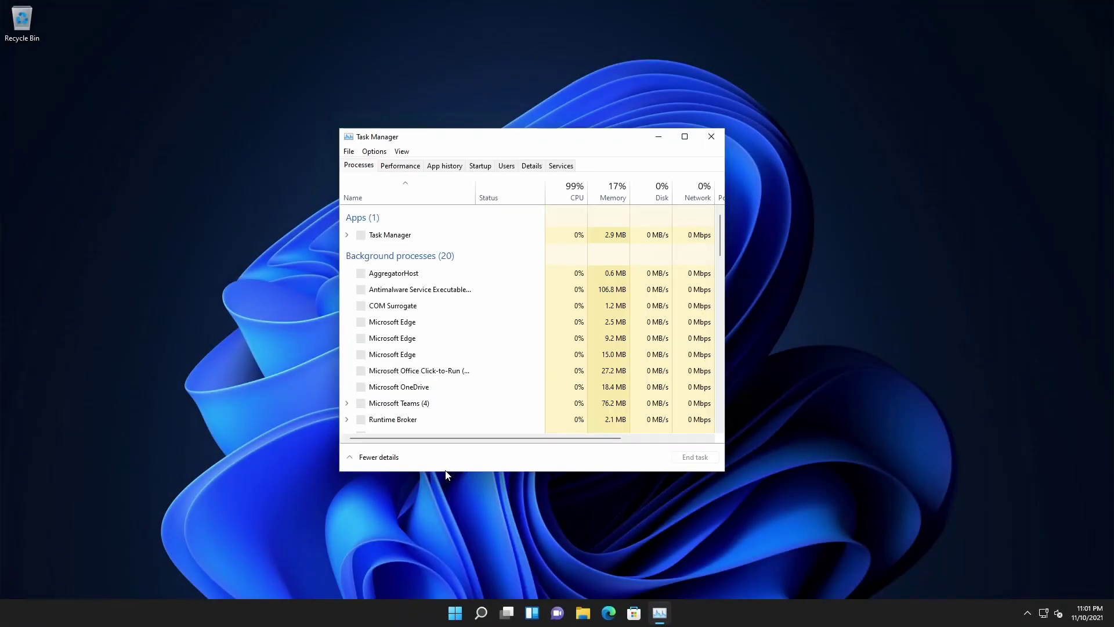
End the explorer.exe process again from the Details list
{"action": "left_click", "coordinate": [530, 167]}
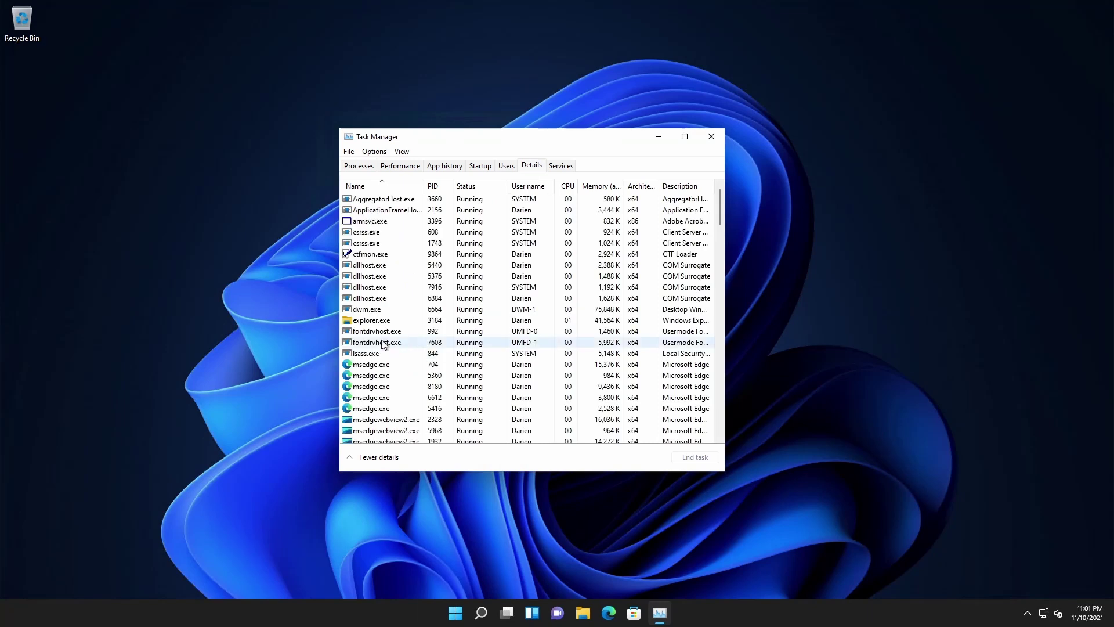
{"action": "right_click", "coordinate": [377, 311]}
{"action": "left_click", "coordinate": [408, 329]}
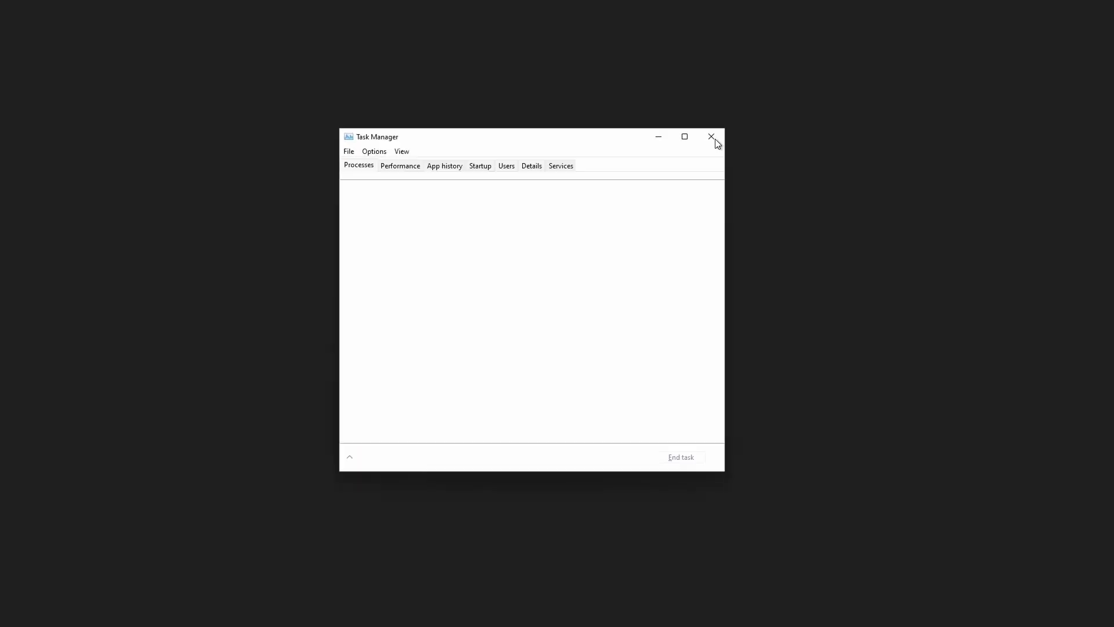
Relaunch Explorer with File > Run new task using the command 'explorer'
{"action": "left_click", "coordinate": [349, 152]}
{"action": "left_click", "coordinate": [380, 165]}
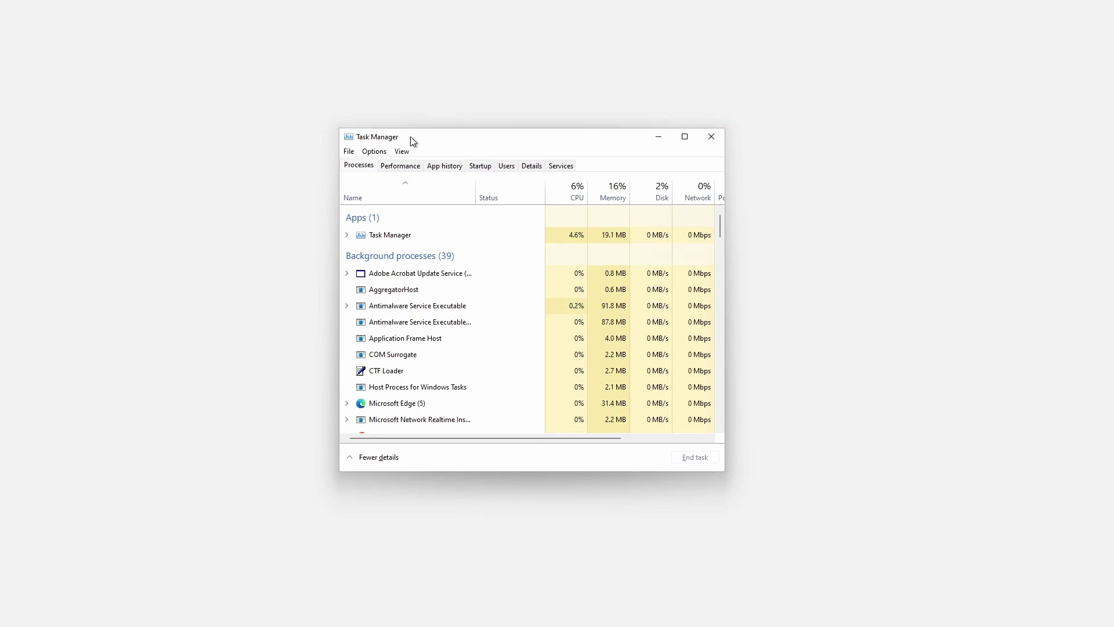
{"action": "left_click", "coordinate": [349, 152]}
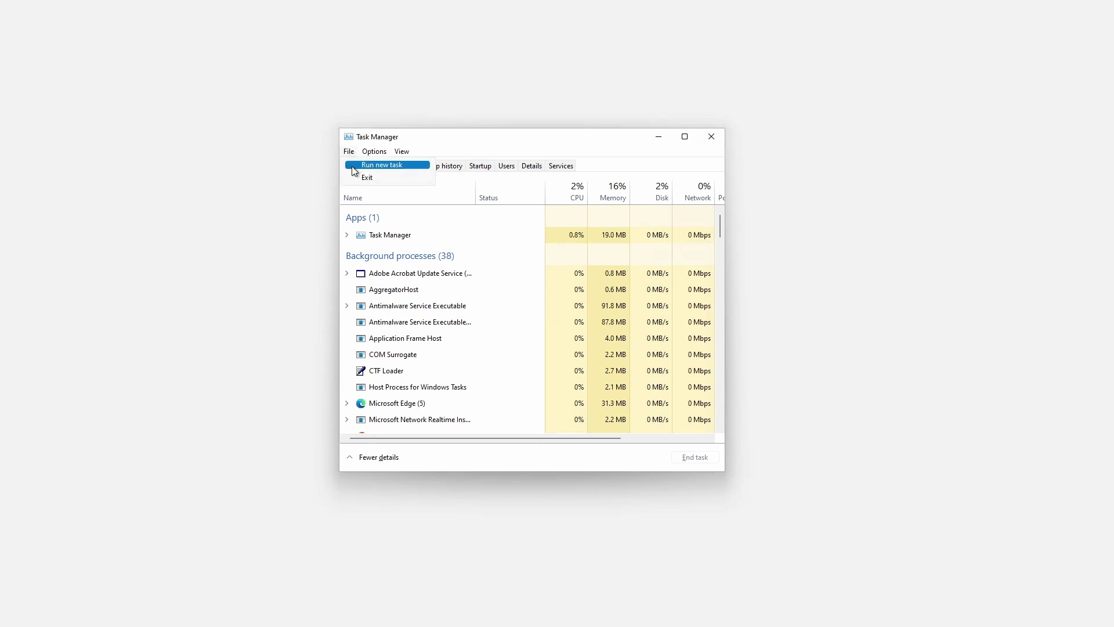
{"action": "left_click", "coordinate": [352, 164]}
{"action": "type", "text": "explorer"}
{"action": "key", "text": "Return"}
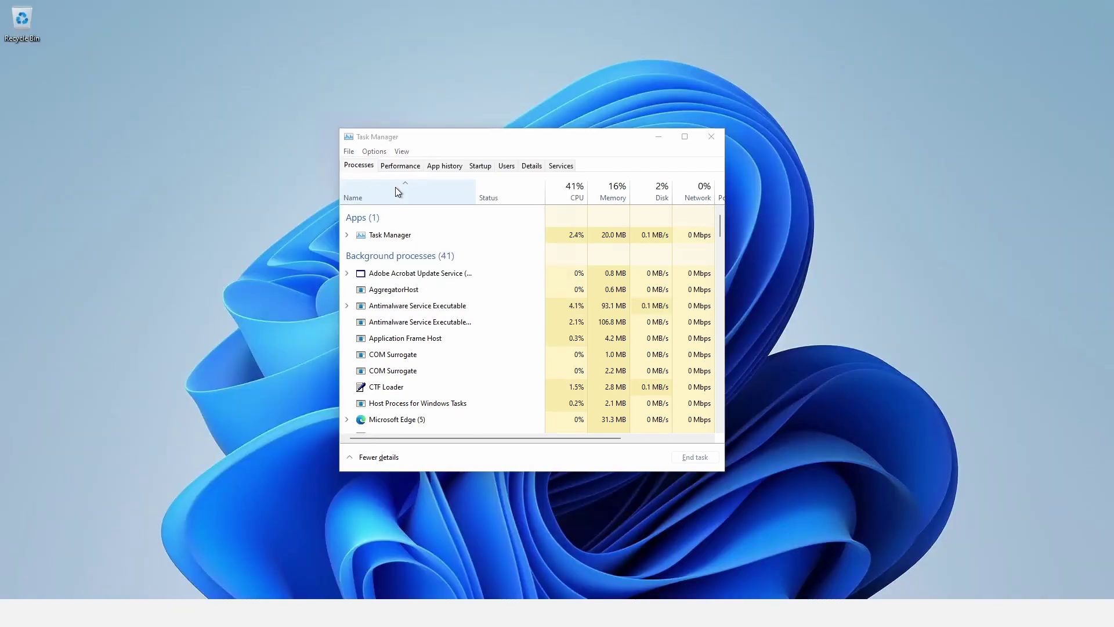
Close Task Manager and open File Explorer at Quick access, then check its view settings
{"action": "left_click", "coordinate": [711, 136]}
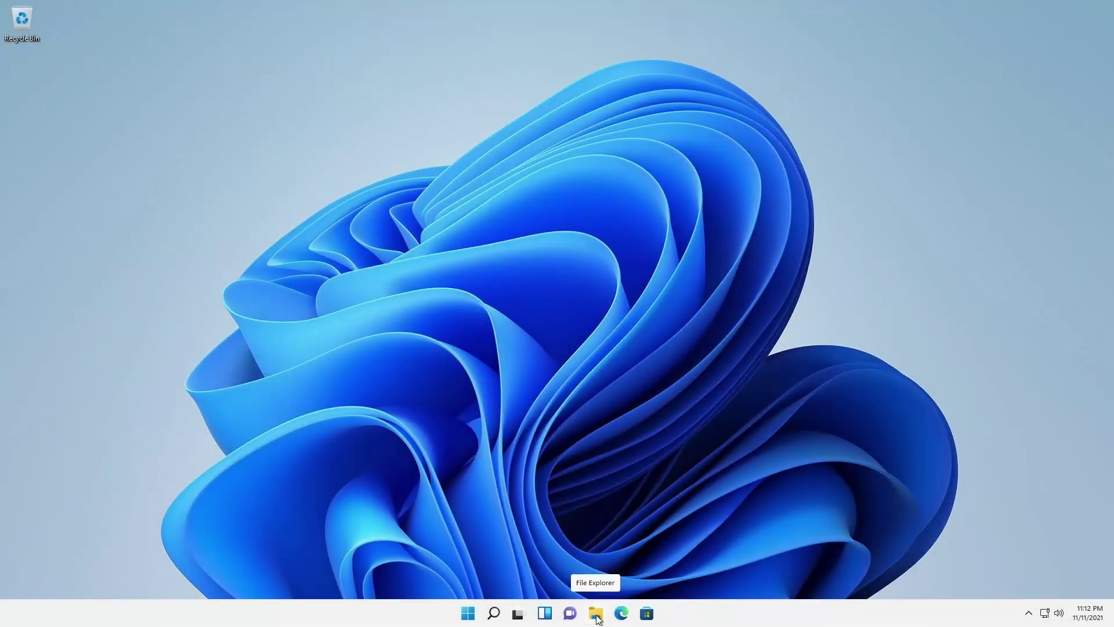
{"action": "left_click", "coordinate": [597, 615]}
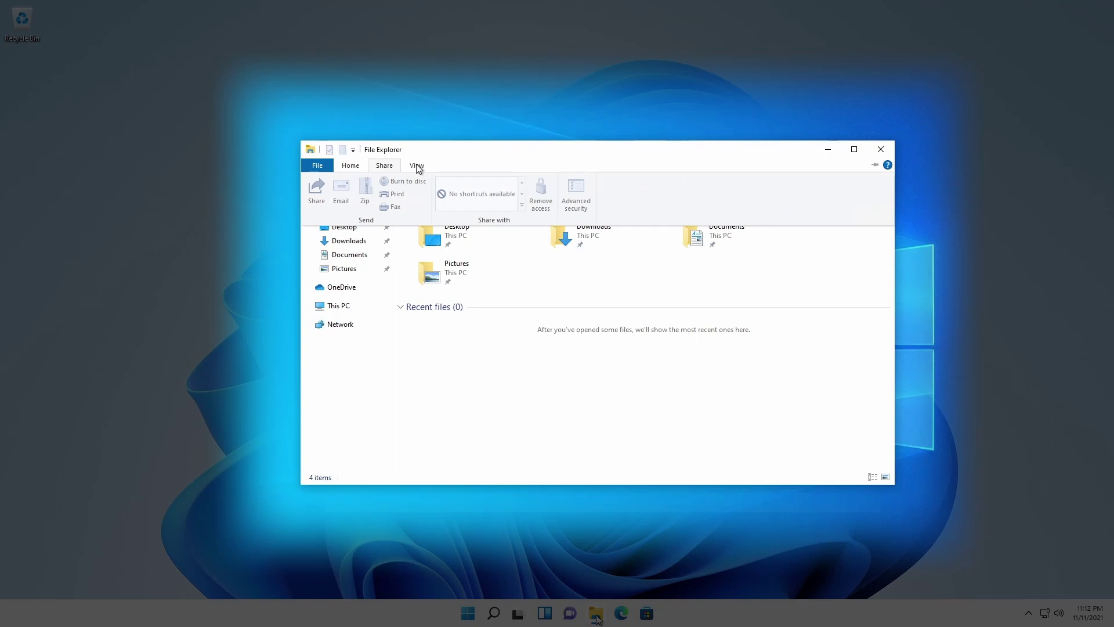
{"action": "left_click", "coordinate": [418, 166]}
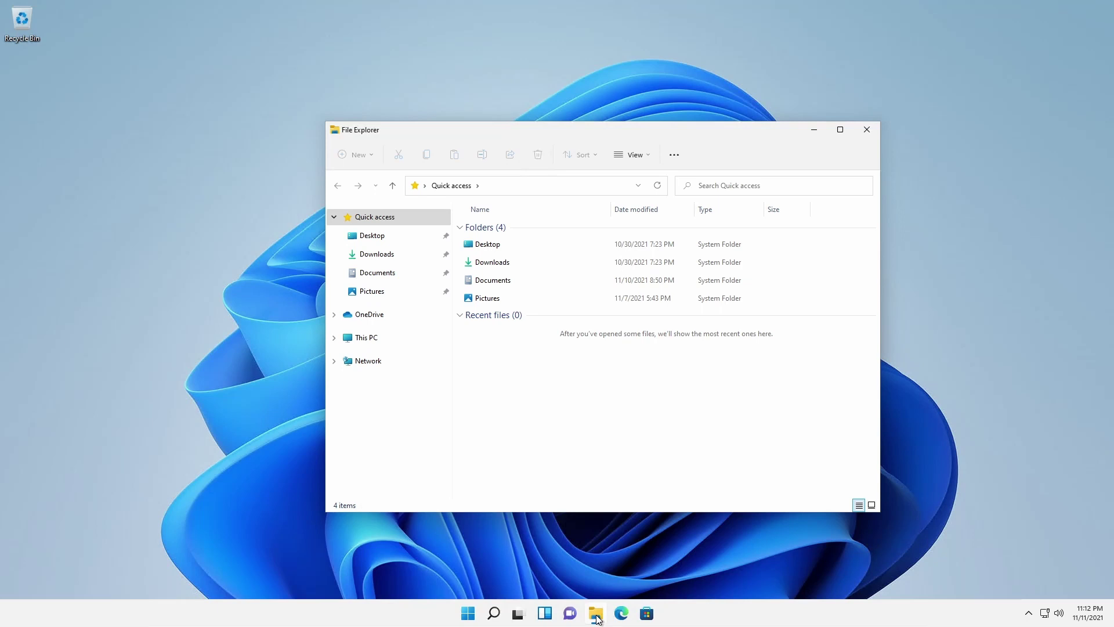
{"action": "left_click", "coordinate": [648, 156]}
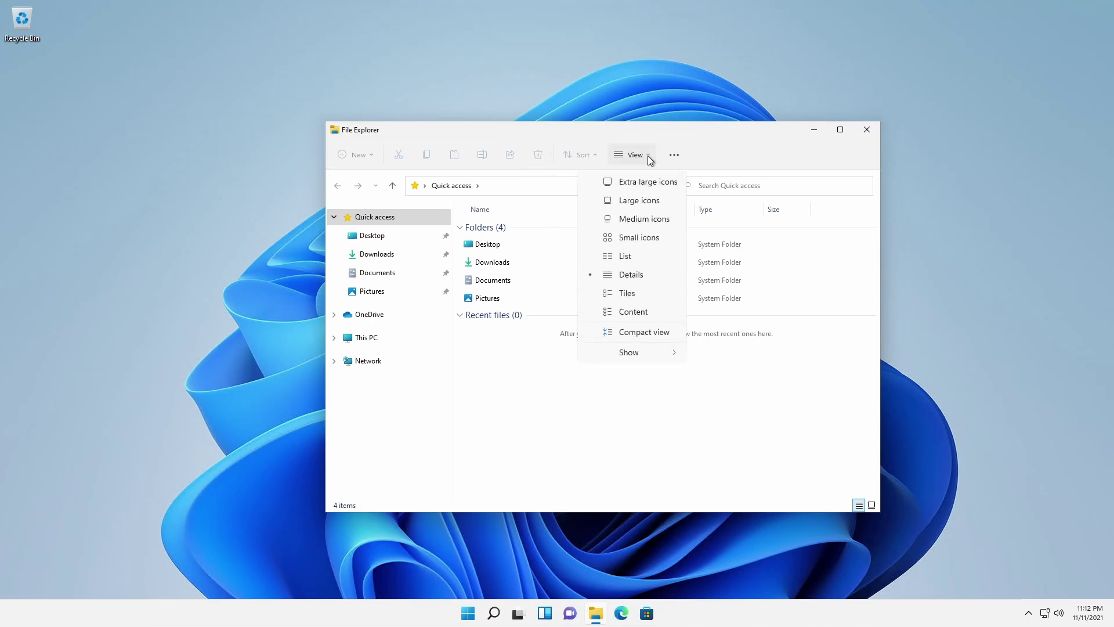
{"action": "mouse_move", "coordinate": [603, 353]}
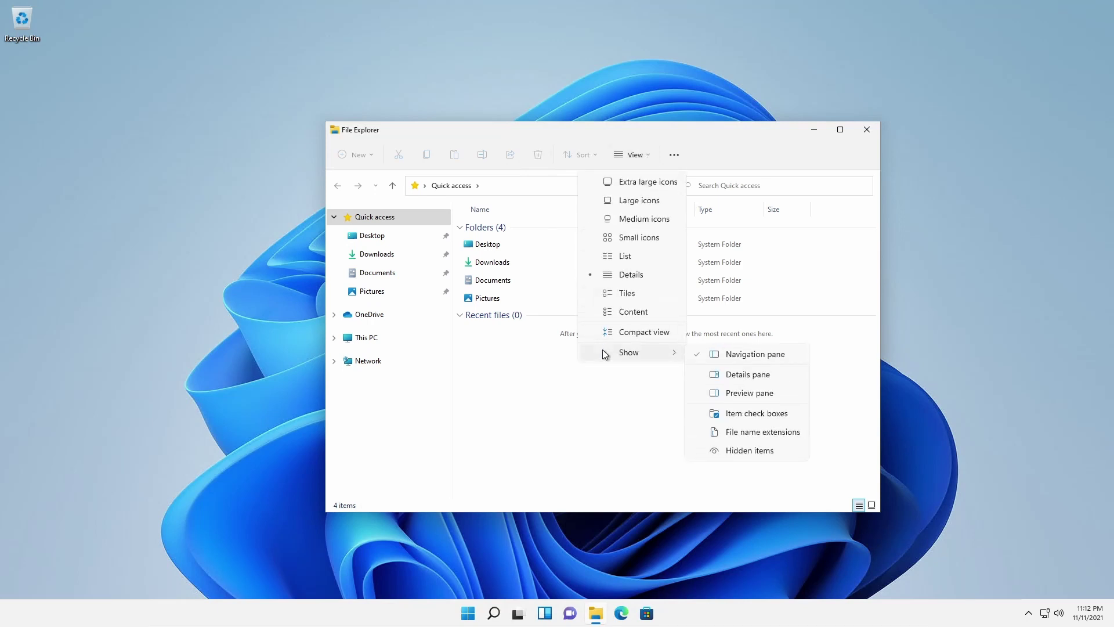
{"action": "left_click", "coordinate": [677, 161]}
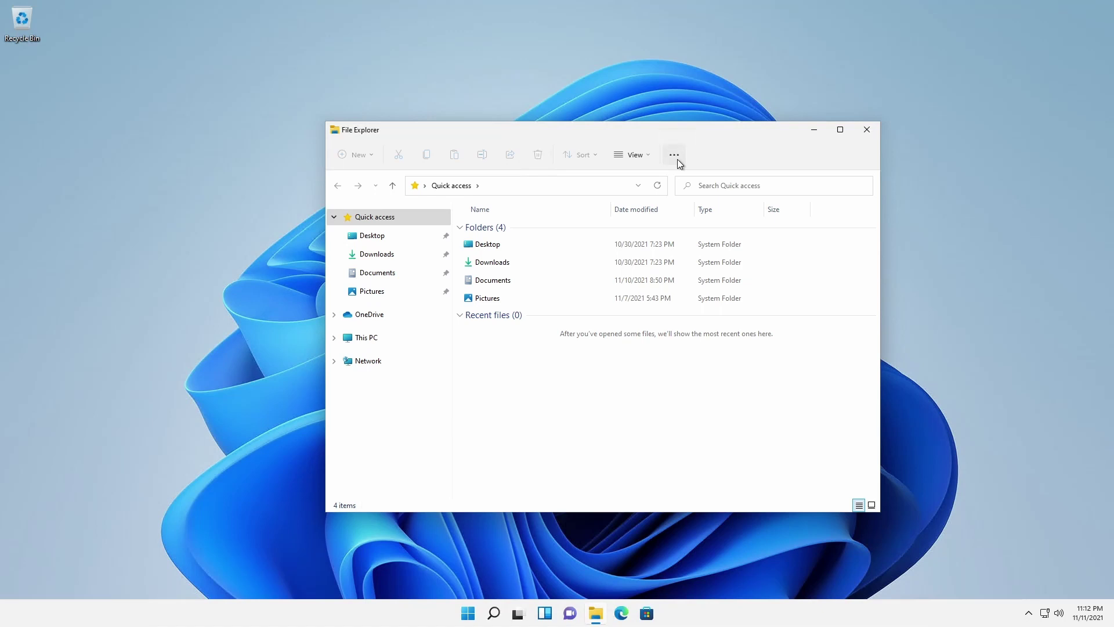
{"action": "left_click", "coordinate": [675, 155]}
{"action": "left_click", "coordinate": [677, 160]}
{"action": "left_click", "coordinate": [677, 159]}
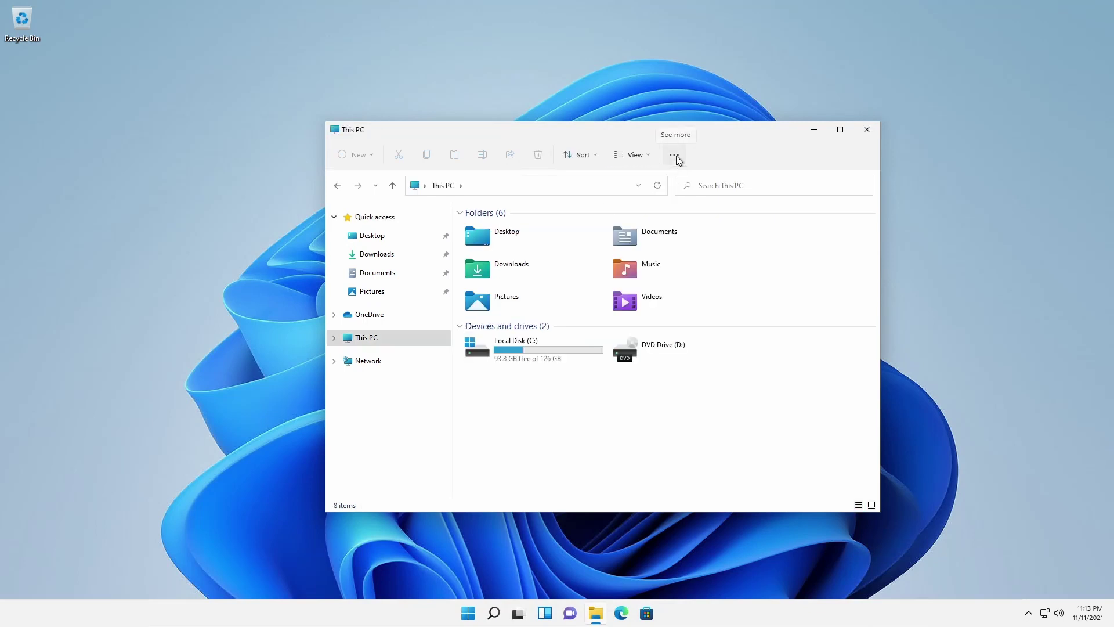
{"action": "left_click", "coordinate": [677, 159]}
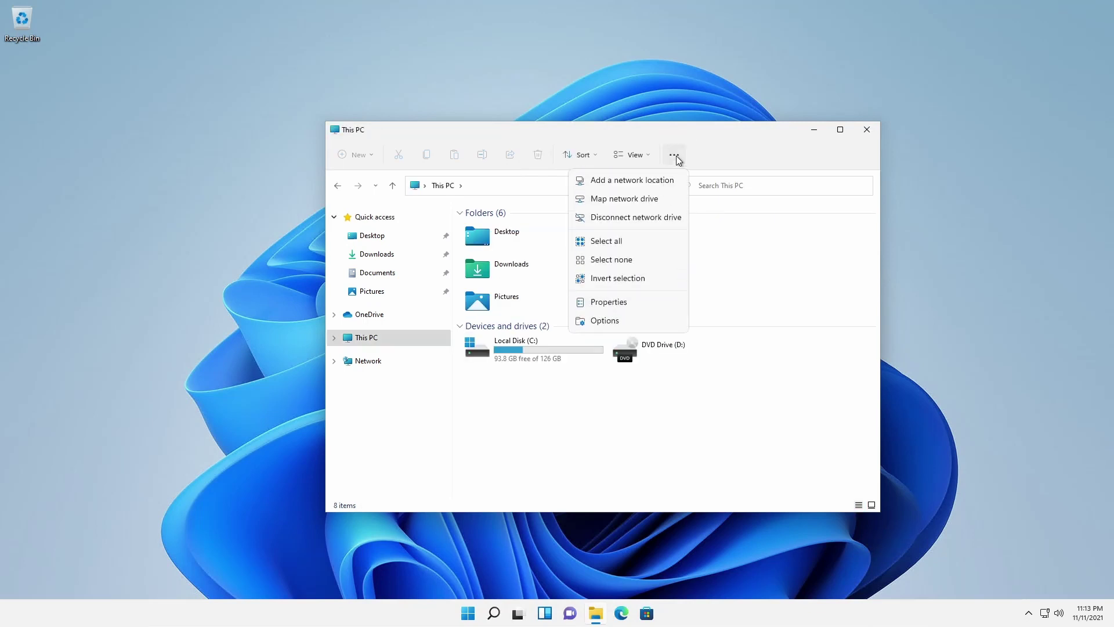
{"action": "left_click", "coordinate": [677, 159]}
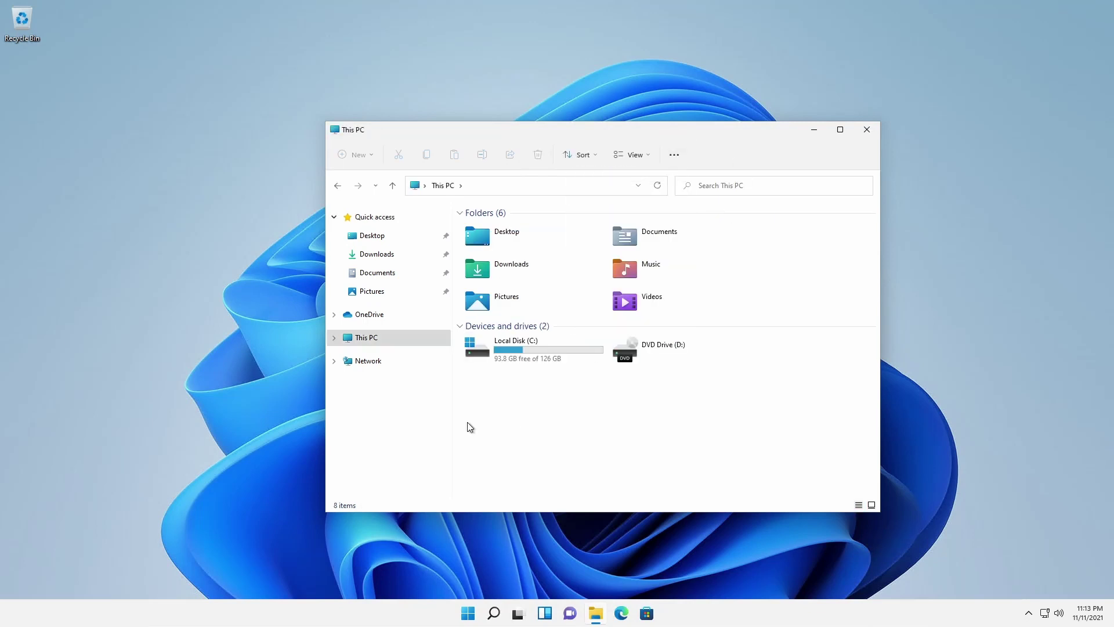
{"action": "left_click", "coordinate": [534, 355]}
{"action": "left_click", "coordinate": [677, 156]}
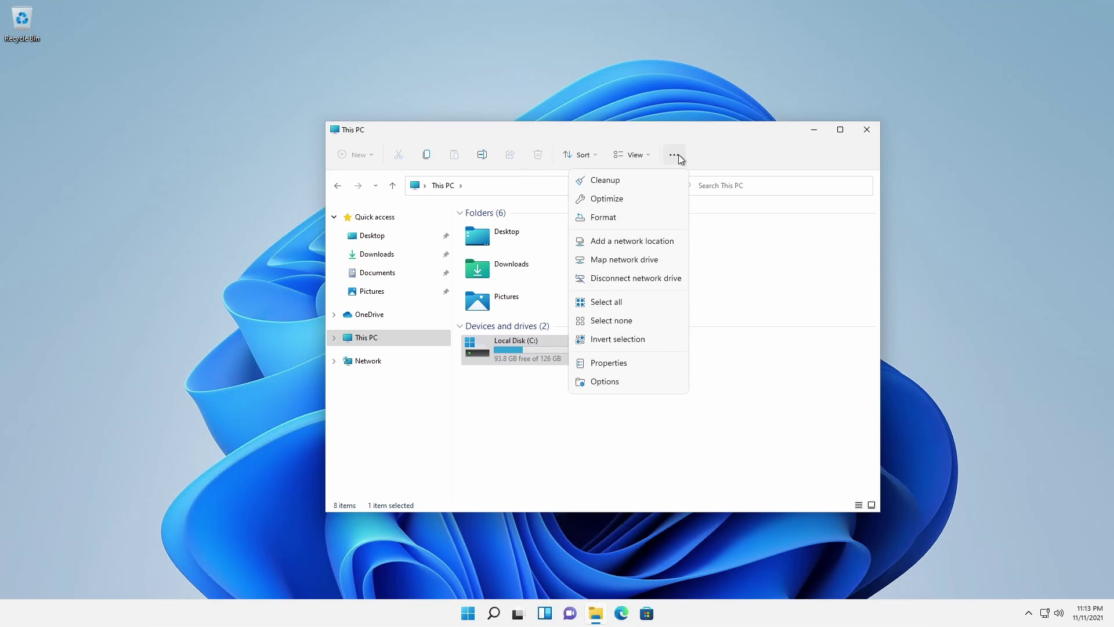
{"action": "left_click", "coordinate": [678, 155]}
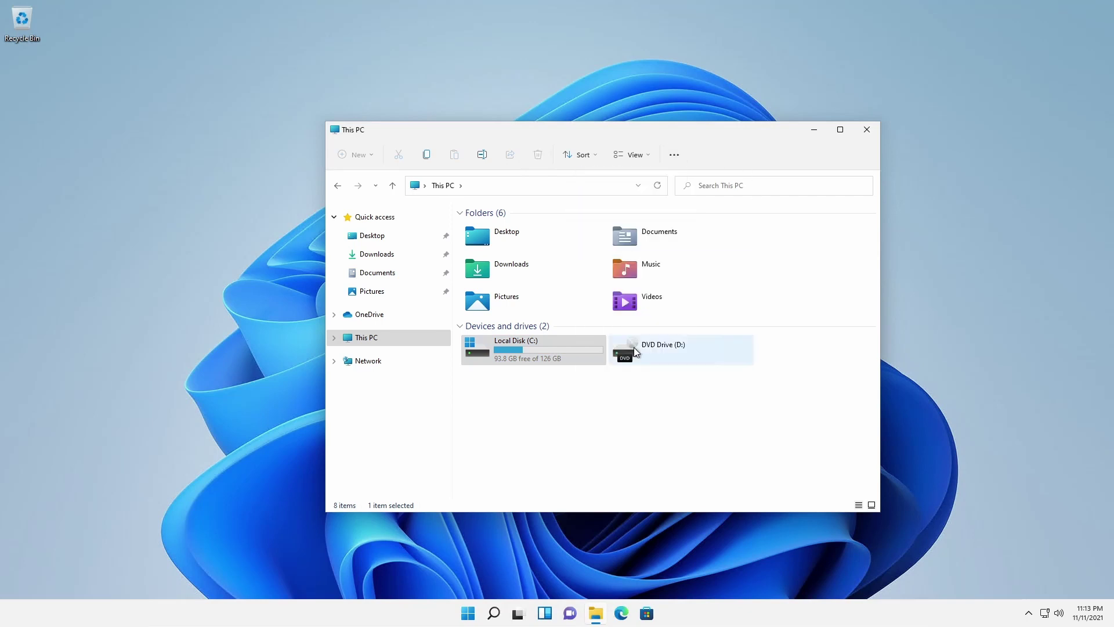
{"action": "left_click", "coordinate": [662, 349]}
{"action": "left_click", "coordinate": [724, 156]}
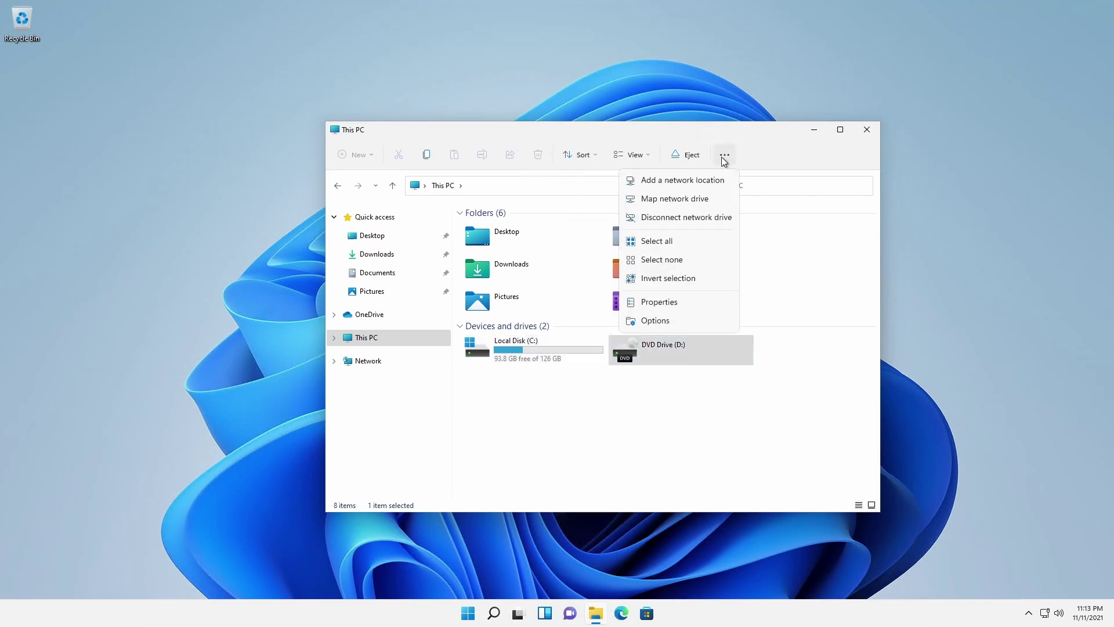
{"action": "left_click", "coordinate": [724, 155]}
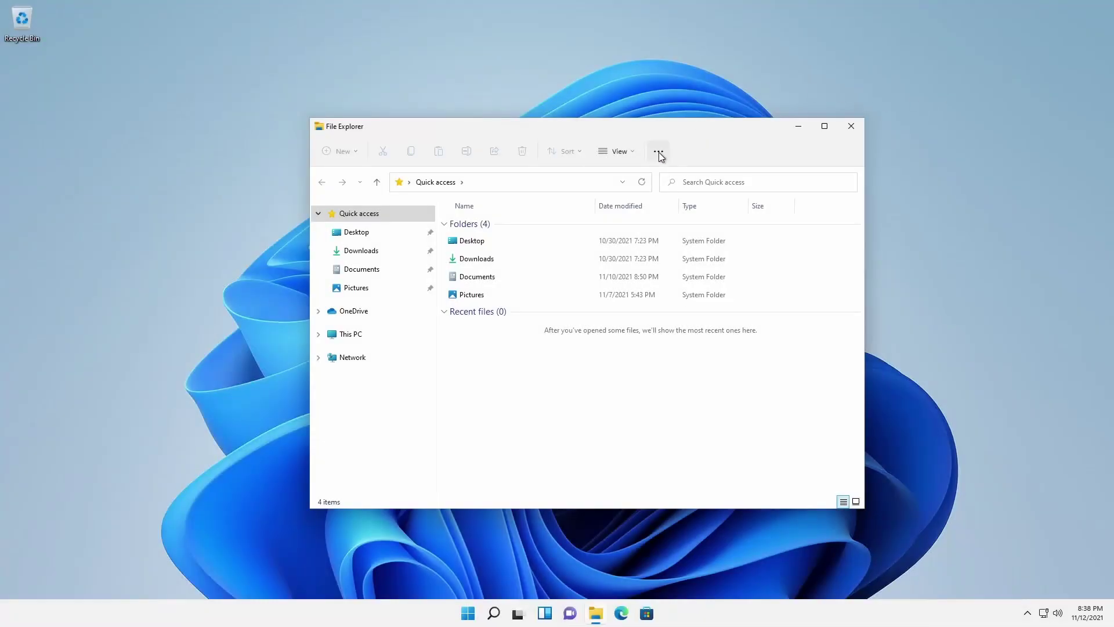
{"action": "left_click", "coordinate": [660, 152]}
{"action": "left_click", "coordinate": [637, 260]}
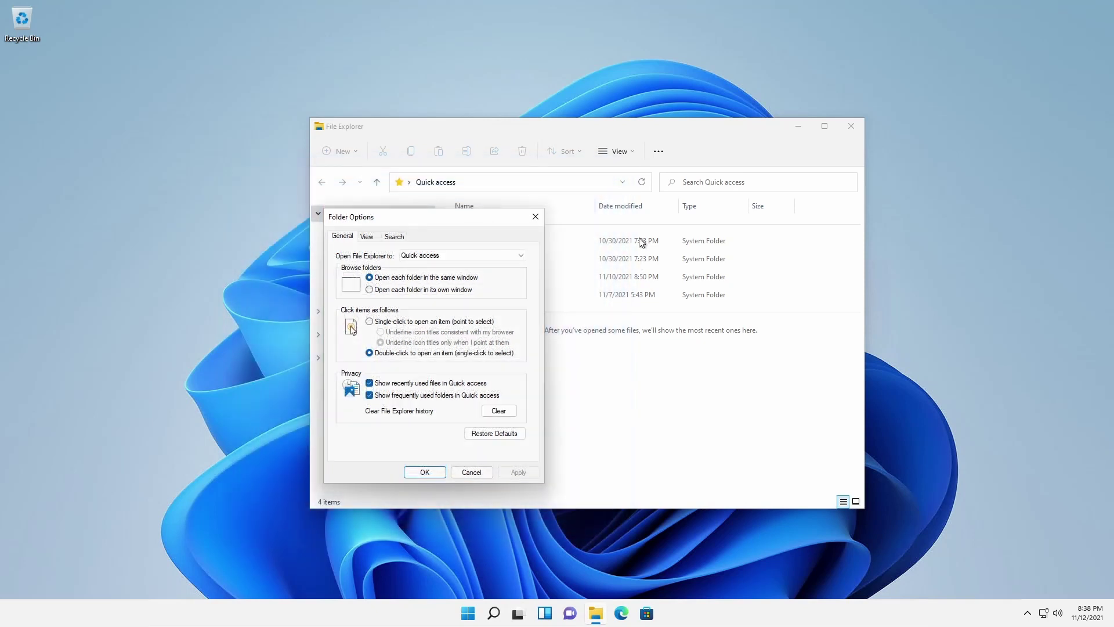
{"action": "left_click", "coordinate": [368, 237]}
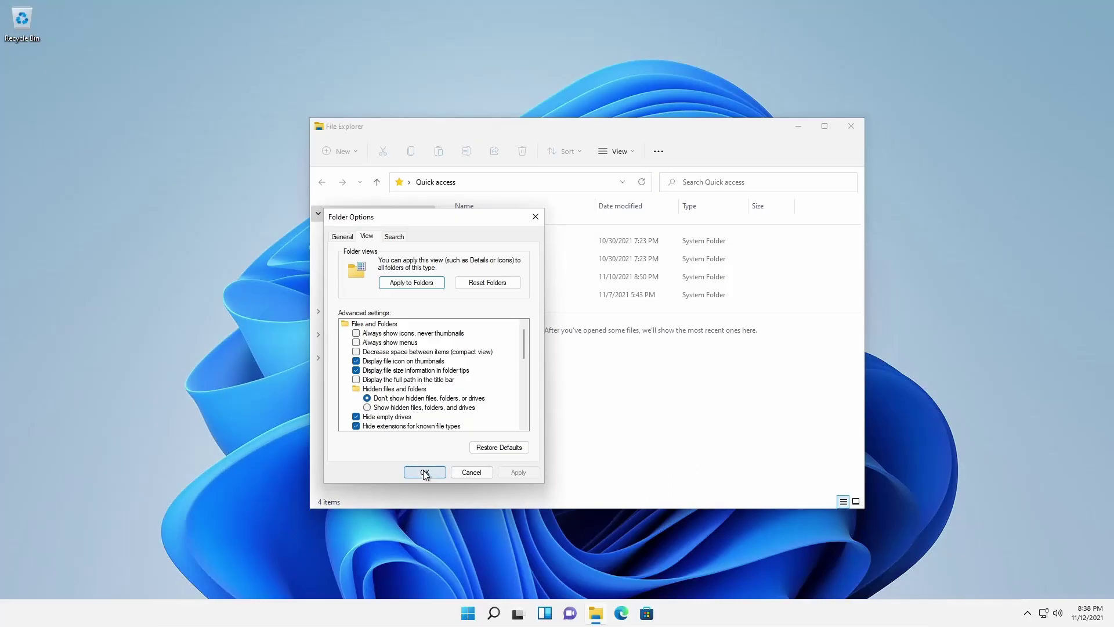
{"action": "left_click", "coordinate": [424, 472]}
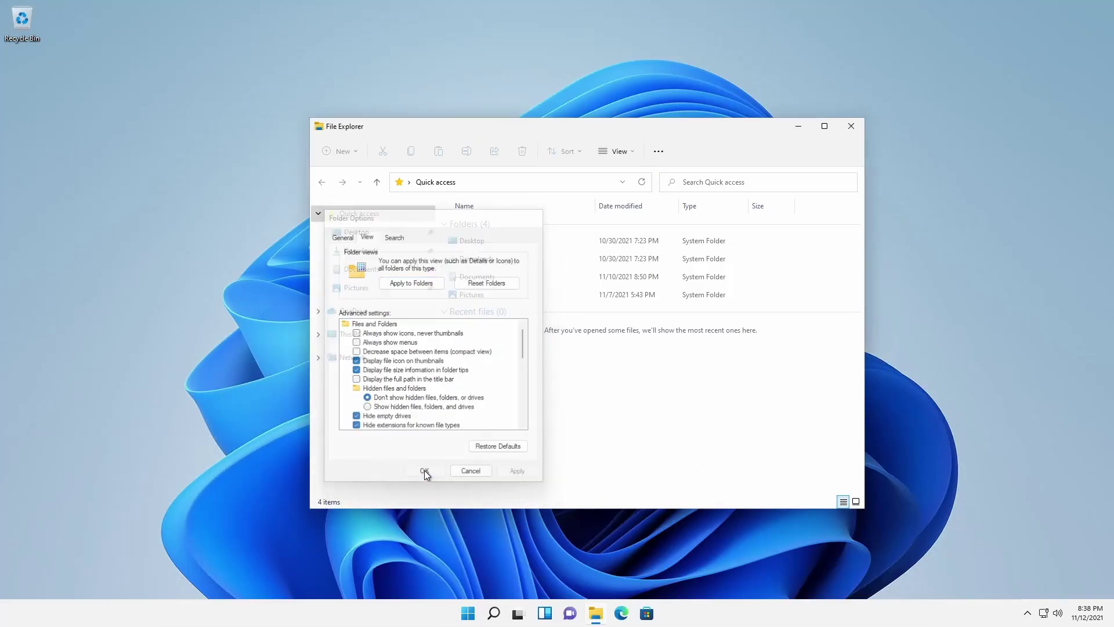
Cycle the SysinternalsSuite listing through Small icons, List and Details, ending with Compact view enabled
{"action": "left_click", "coordinate": [632, 152]}
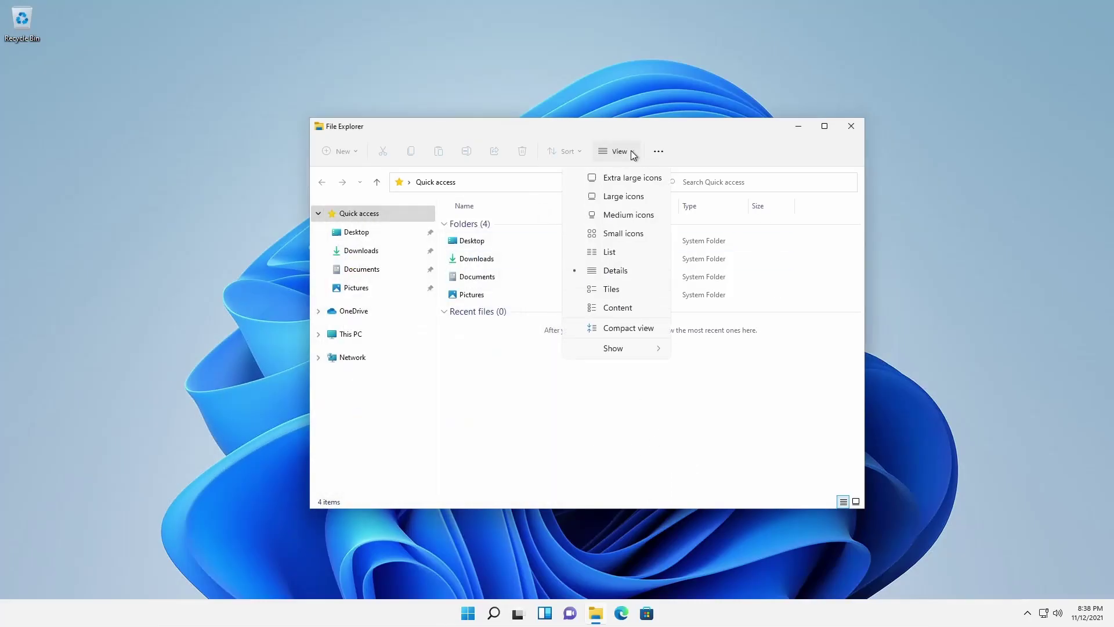
{"action": "left_click", "coordinate": [616, 330]}
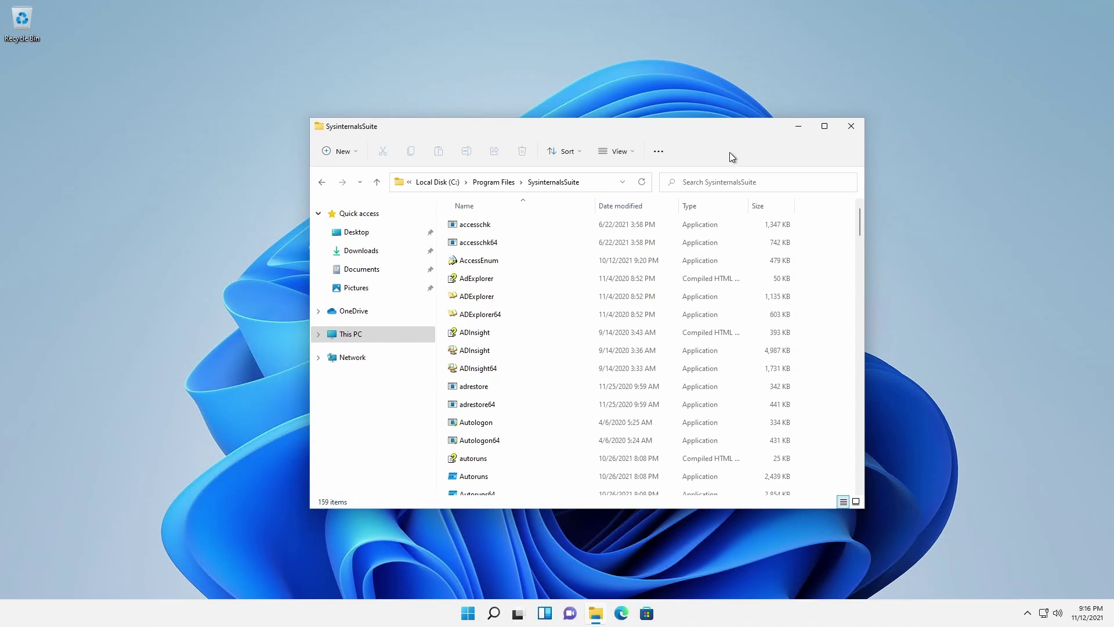
{"action": "left_click", "coordinate": [635, 152]}
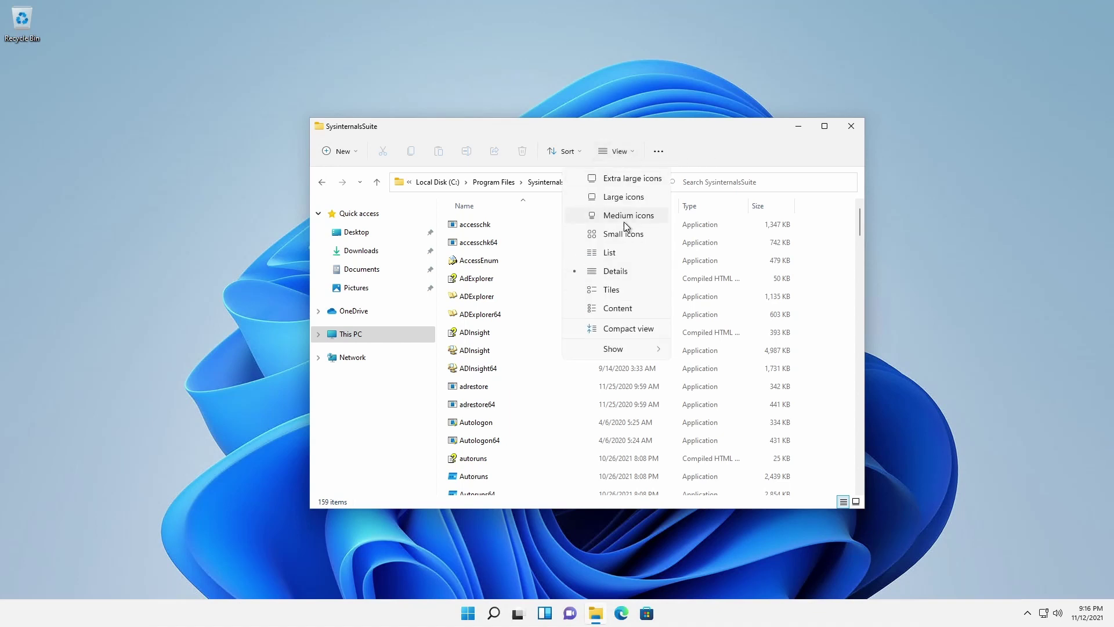
{"action": "left_click", "coordinate": [623, 231]}
{"action": "left_click", "coordinate": [629, 150]}
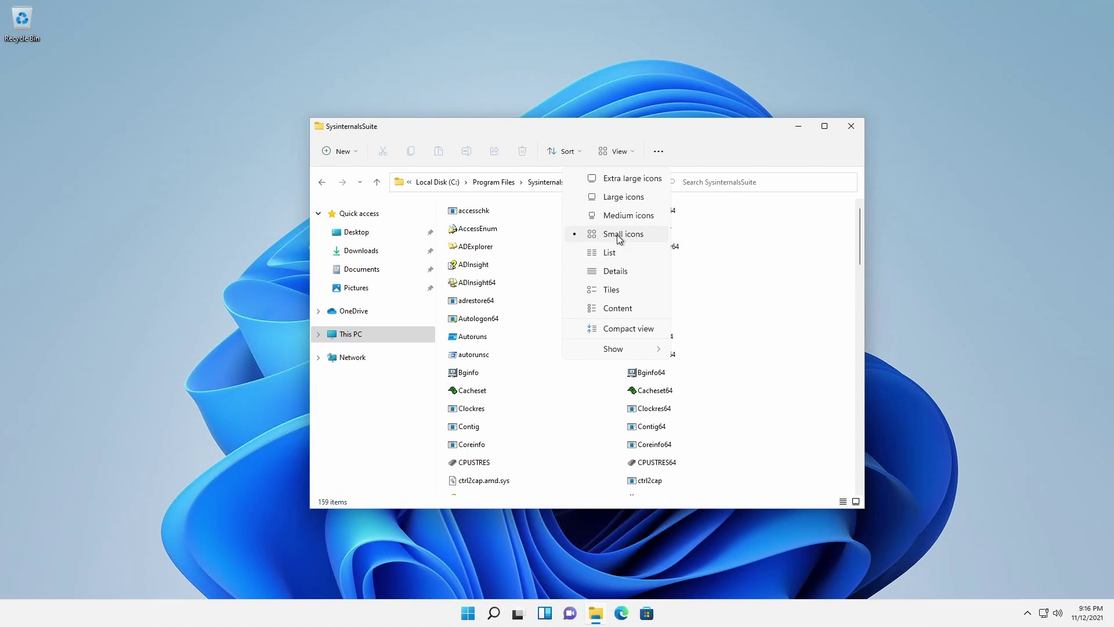
{"action": "left_click", "coordinate": [615, 254]}
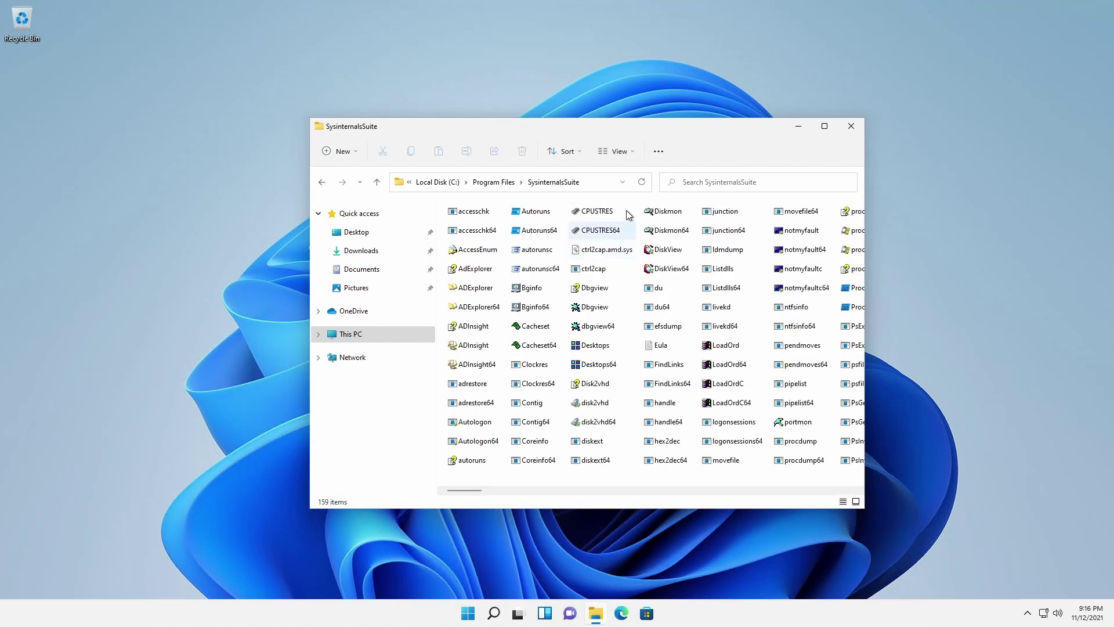
{"action": "left_click", "coordinate": [633, 151]}
{"action": "left_click", "coordinate": [624, 271]}
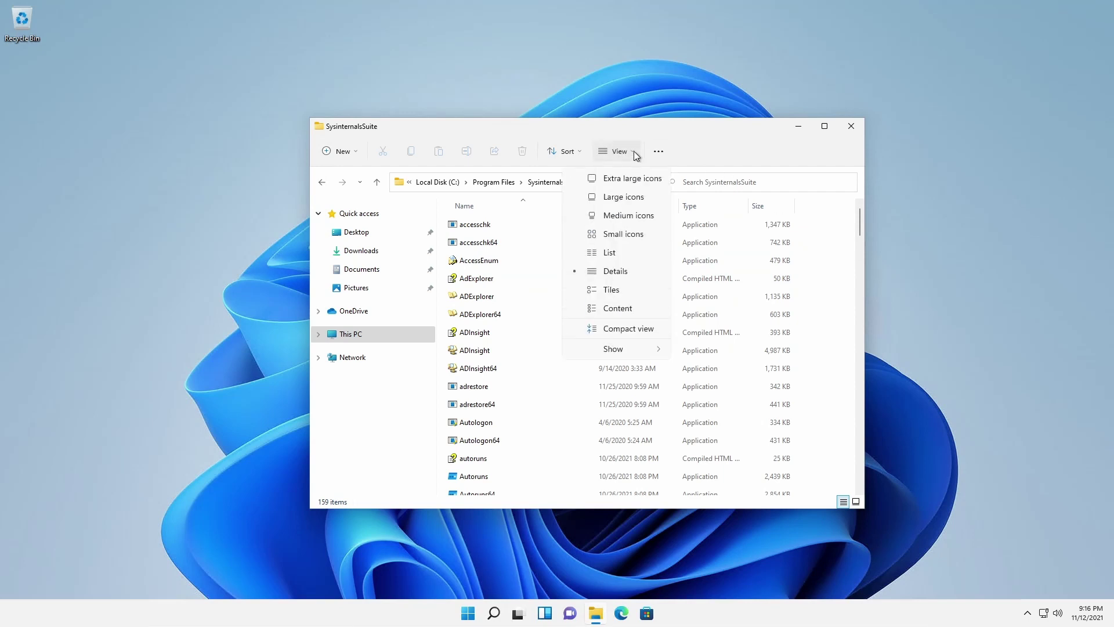
{"action": "left_click", "coordinate": [629, 329]}
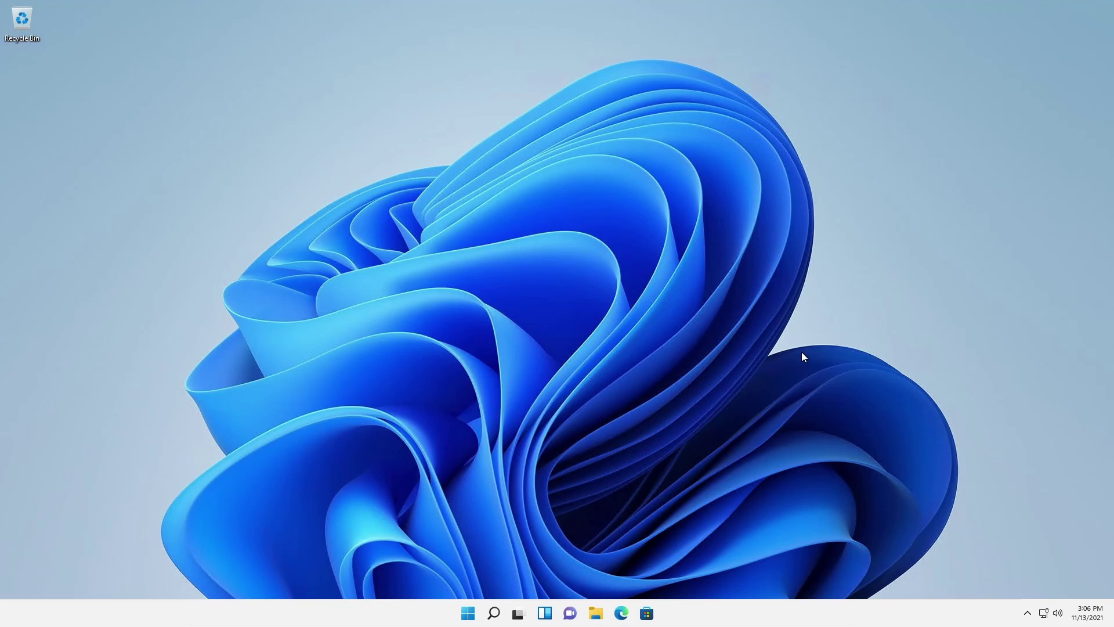
Preview the desktop right-click menu, then open File Explorer's taskbar jump list of pinned folders
{"action": "right_click", "coordinate": [804, 356]}
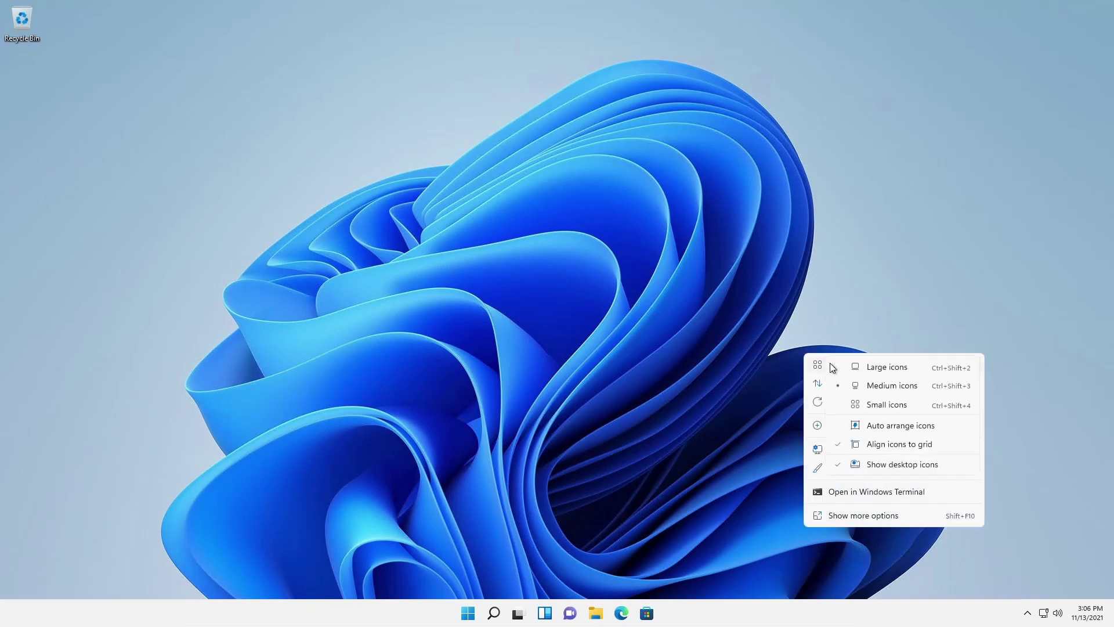
{"action": "mouse_move", "coordinate": [823, 385]}
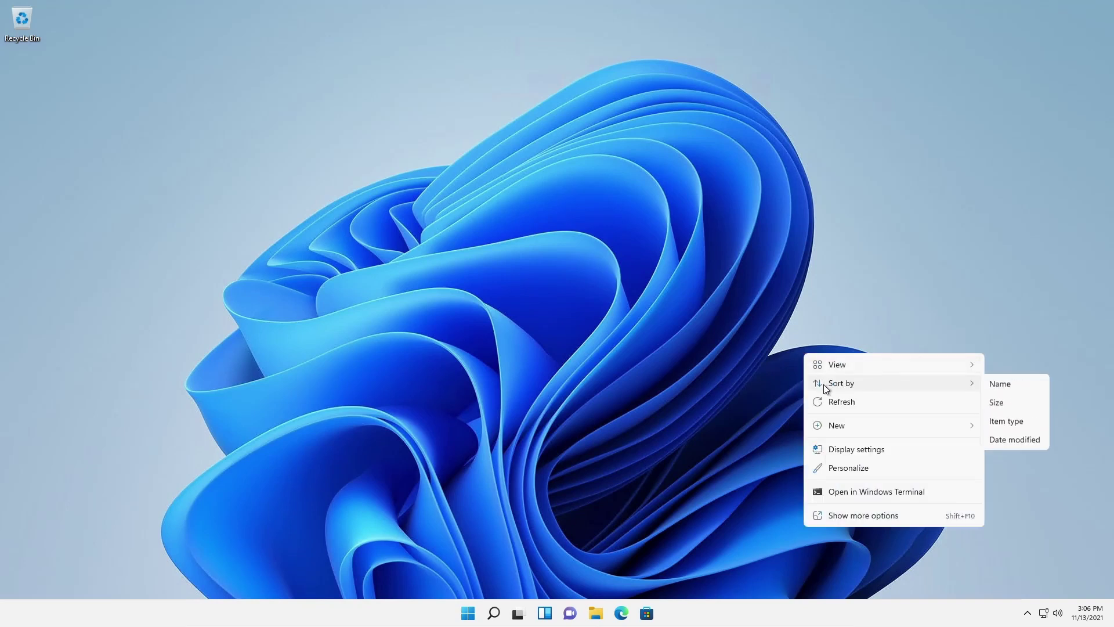
{"action": "left_click", "coordinate": [709, 430]}
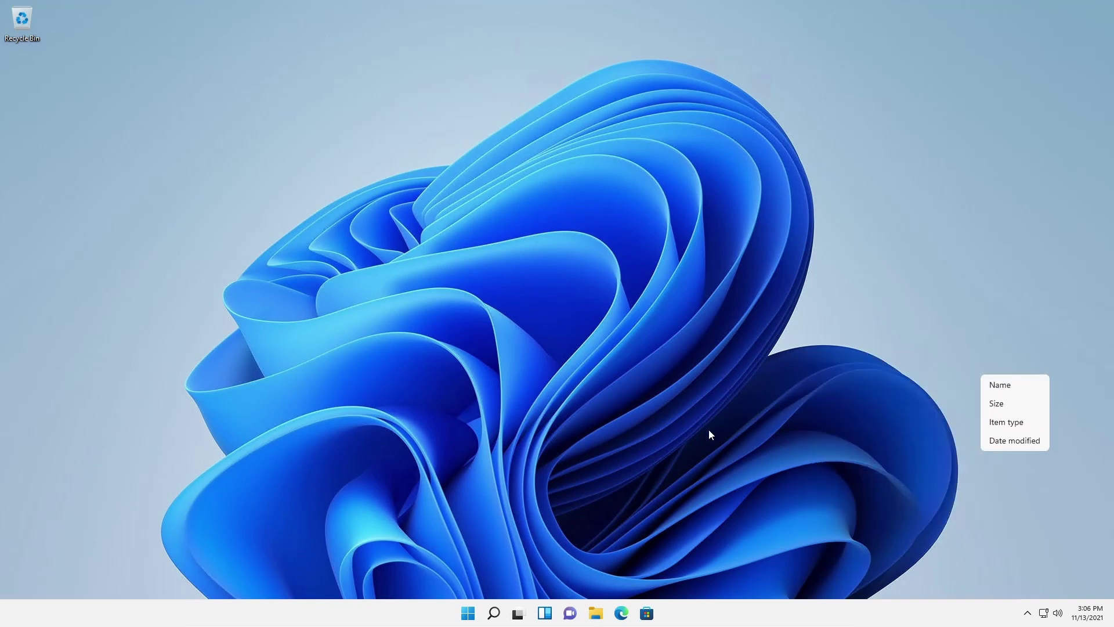
{"action": "right_click", "coordinate": [595, 614]}
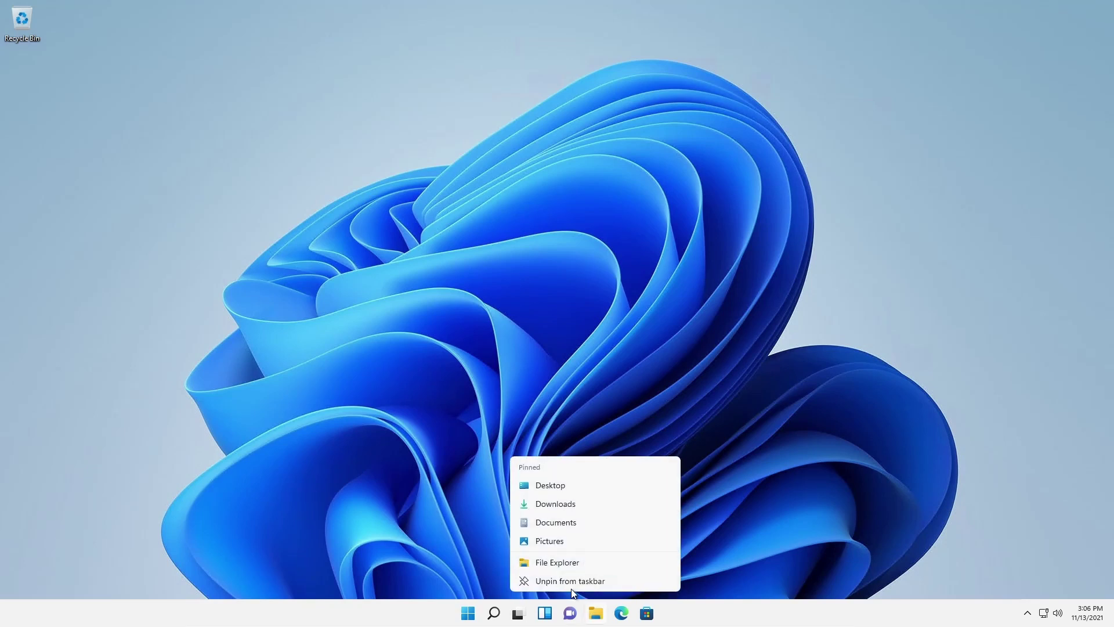
Open File Explorer from the jump list and view Documents' full menu via Show more options
{"action": "left_click", "coordinate": [557, 563]}
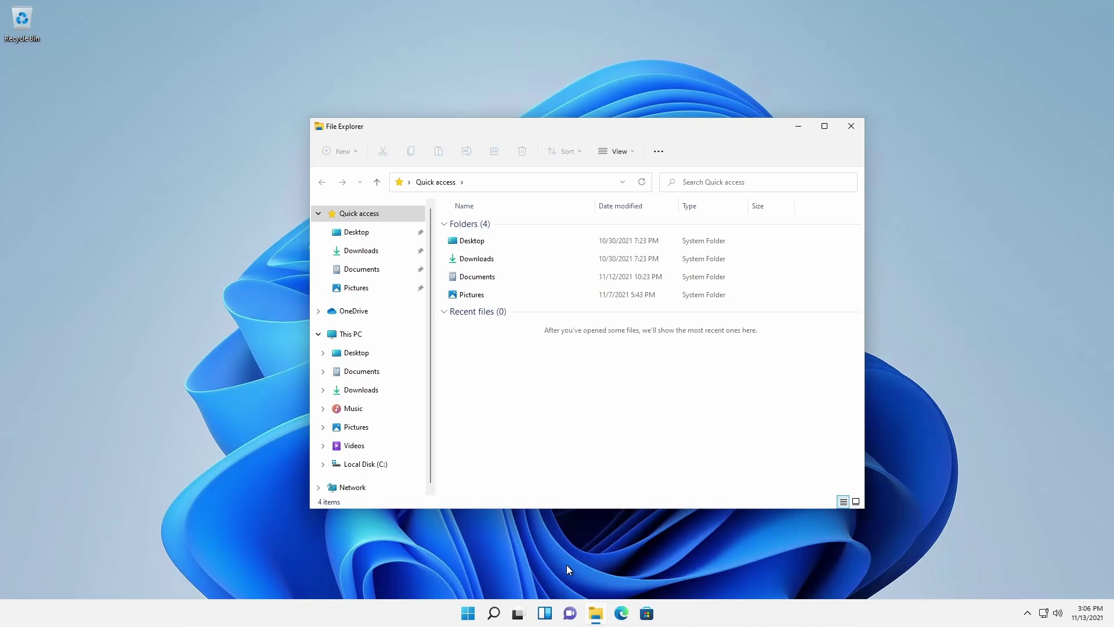
{"action": "right_click", "coordinate": [493, 277]}
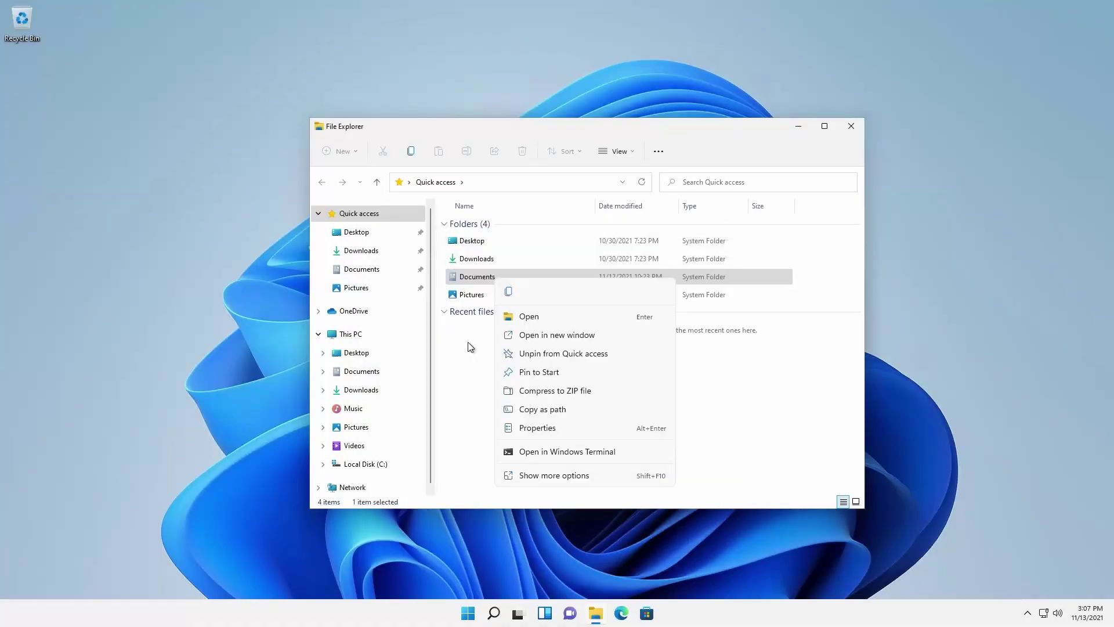
{"action": "left_click", "coordinate": [524, 478]}
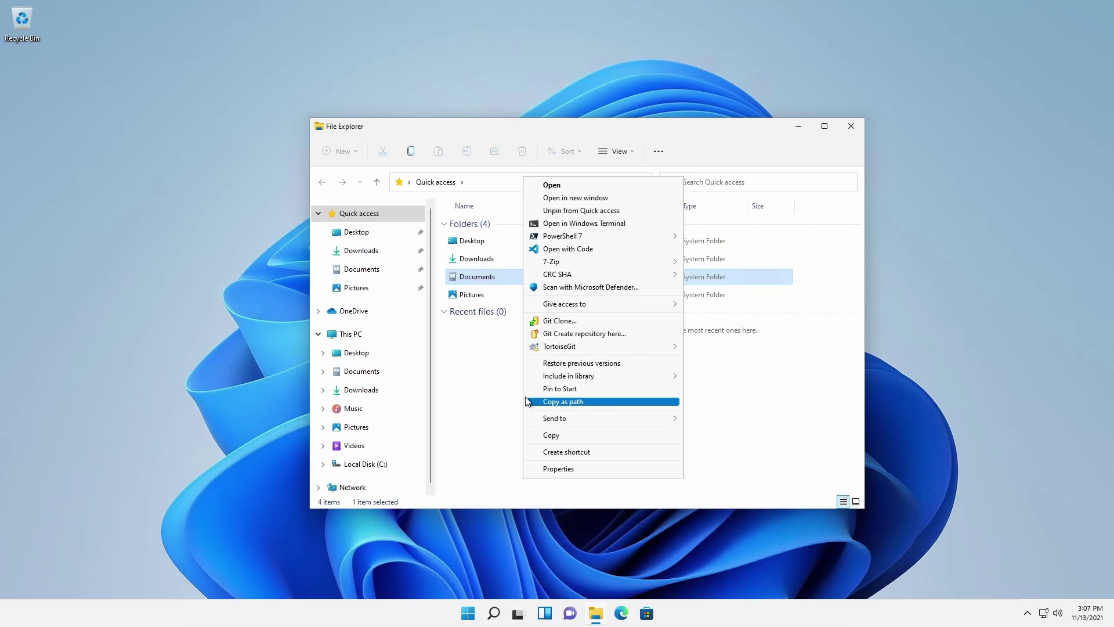
{"action": "left_click", "coordinate": [491, 400]}
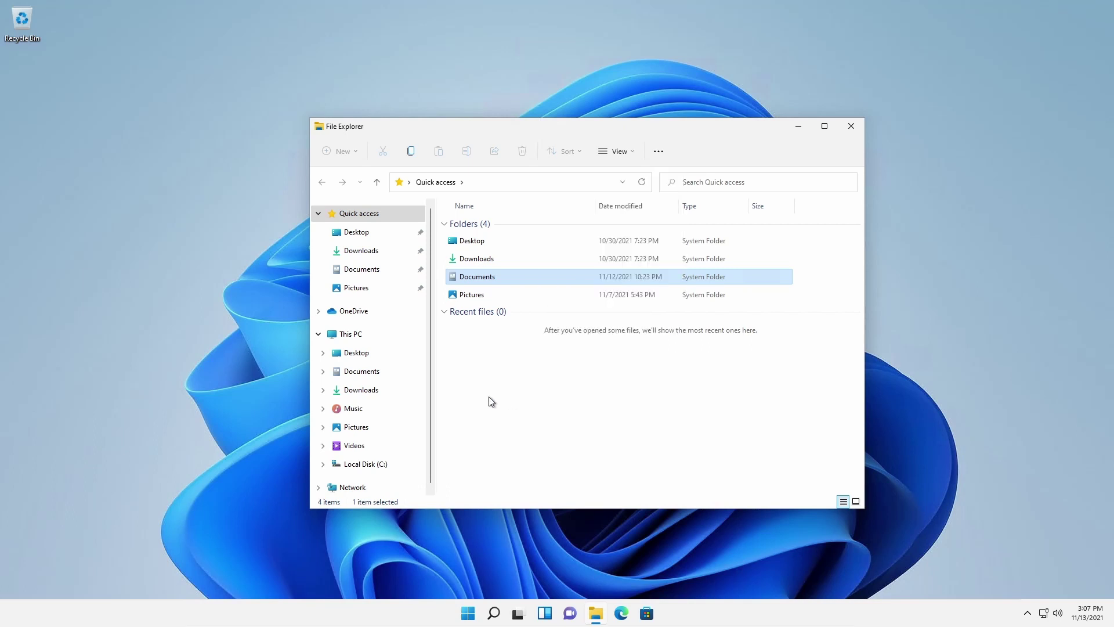
Go to This PC and view the Show more options menus for Local Disk (C:) and Documents
{"action": "left_click", "coordinate": [354, 335]}
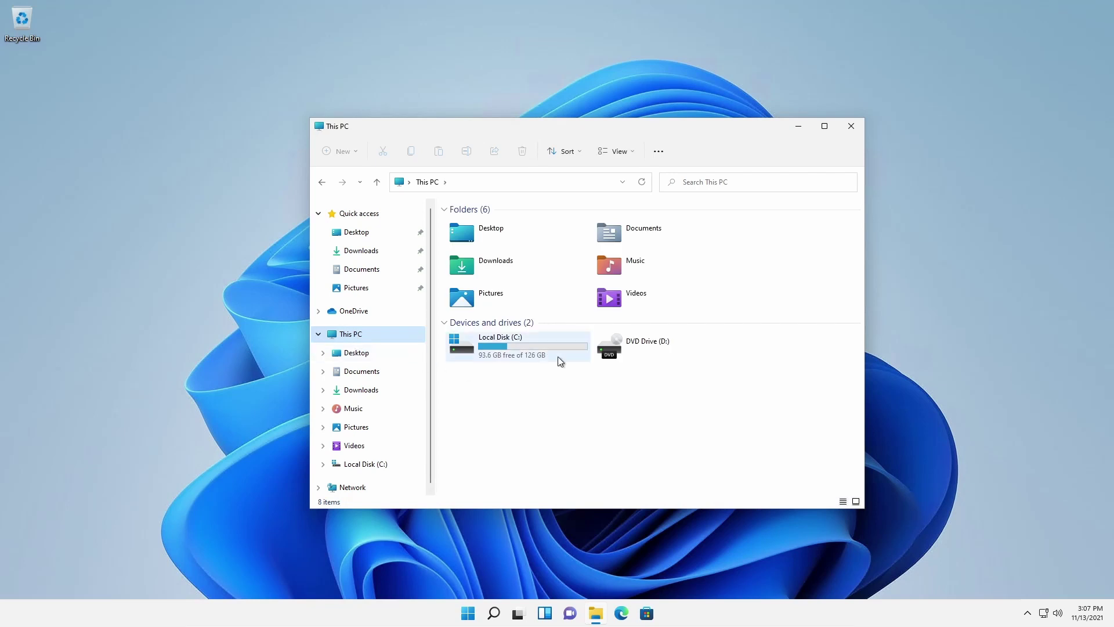
{"action": "right_click", "coordinate": [559, 358]}
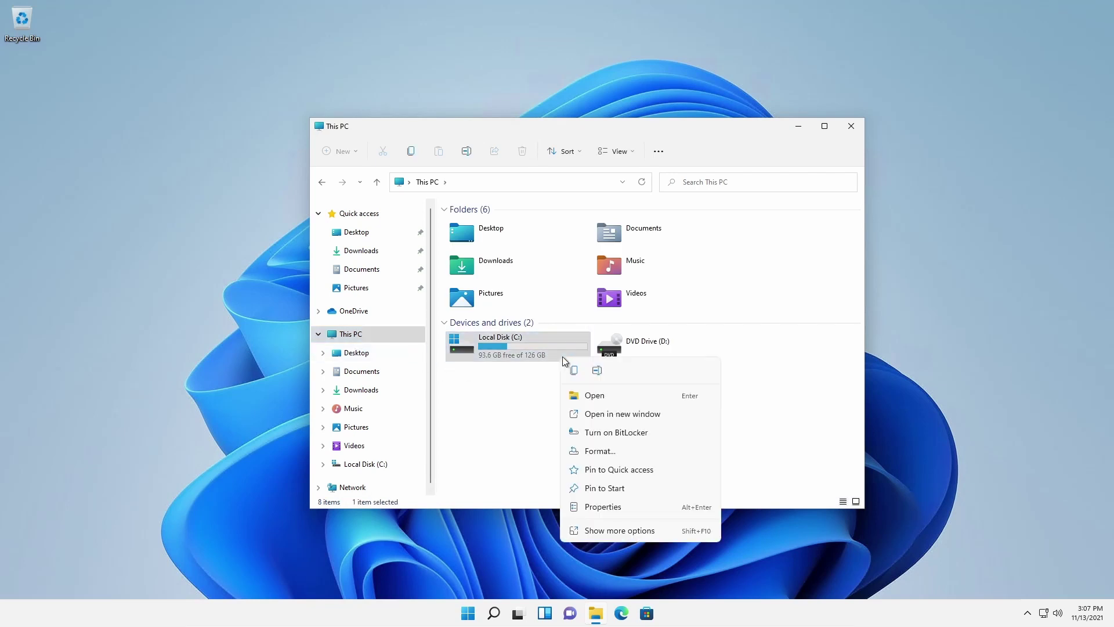
{"action": "left_click", "coordinate": [583, 534]}
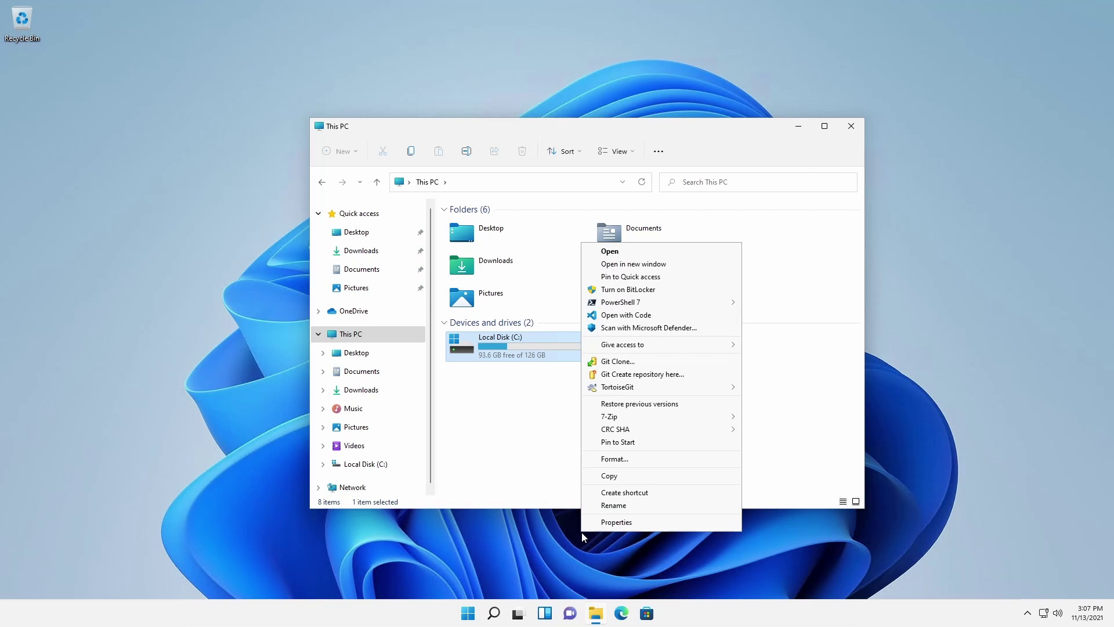
{"action": "left_click", "coordinate": [559, 433]}
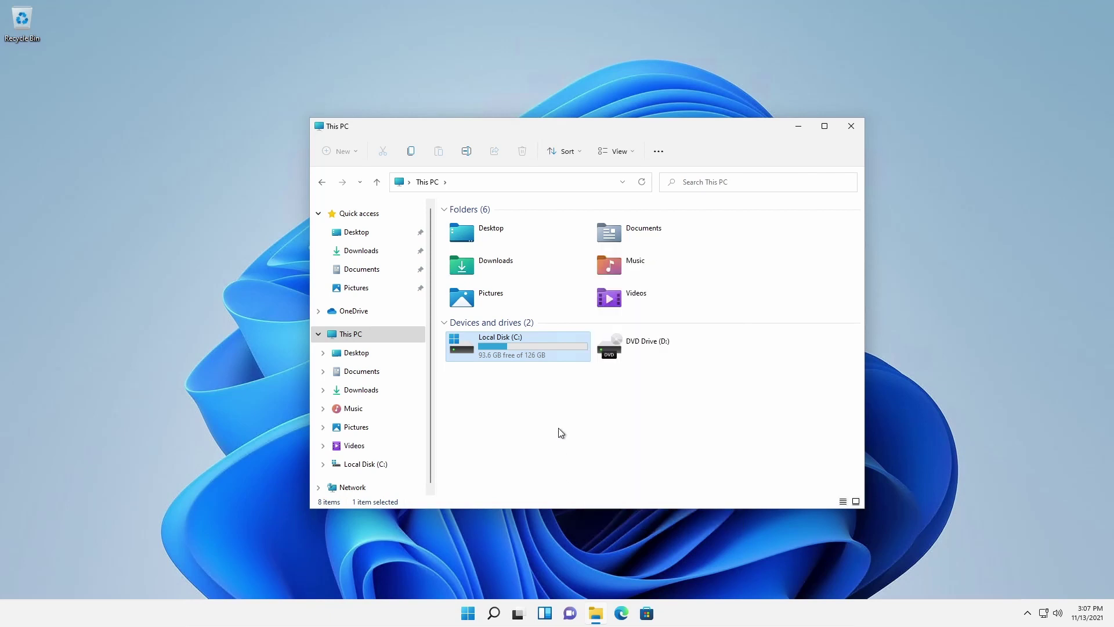
{"action": "right_click", "coordinate": [605, 241]}
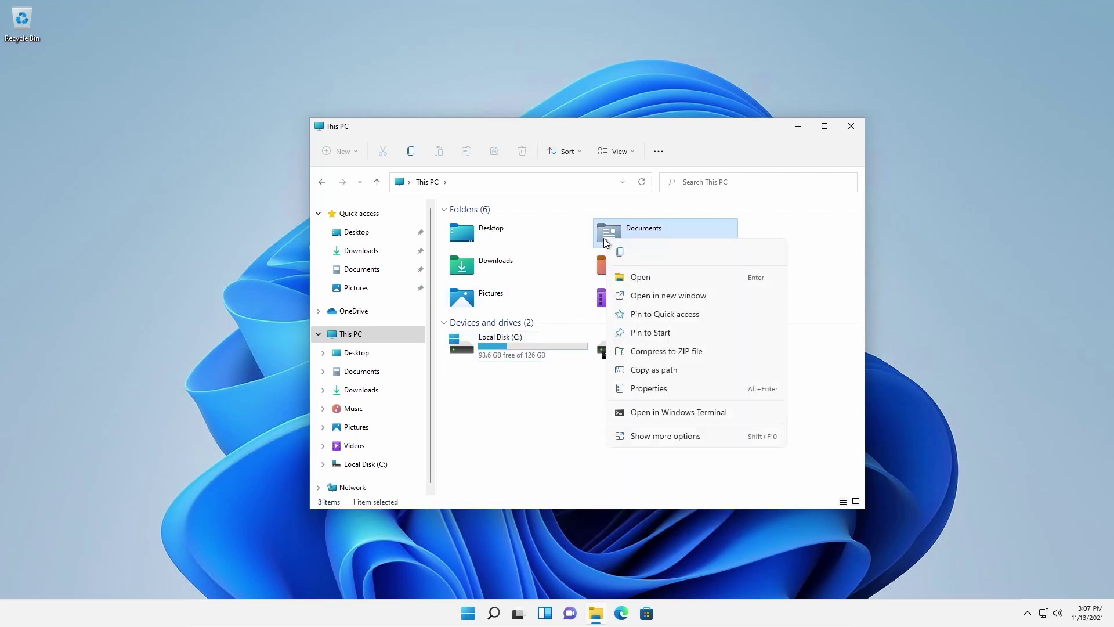
{"action": "left_click", "coordinate": [625, 439]}
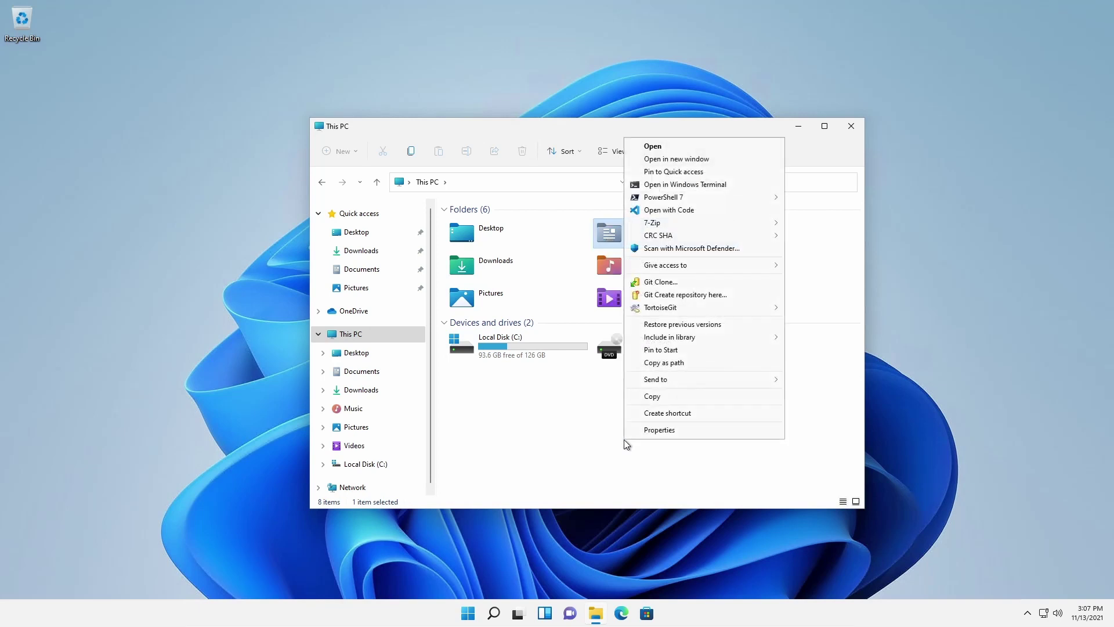
Open Documents and inspect the Word file's Show more options menu, including its 7-Zip submenu
{"action": "left_click", "coordinate": [612, 437]}
{"action": "double_click", "coordinate": [623, 231]}
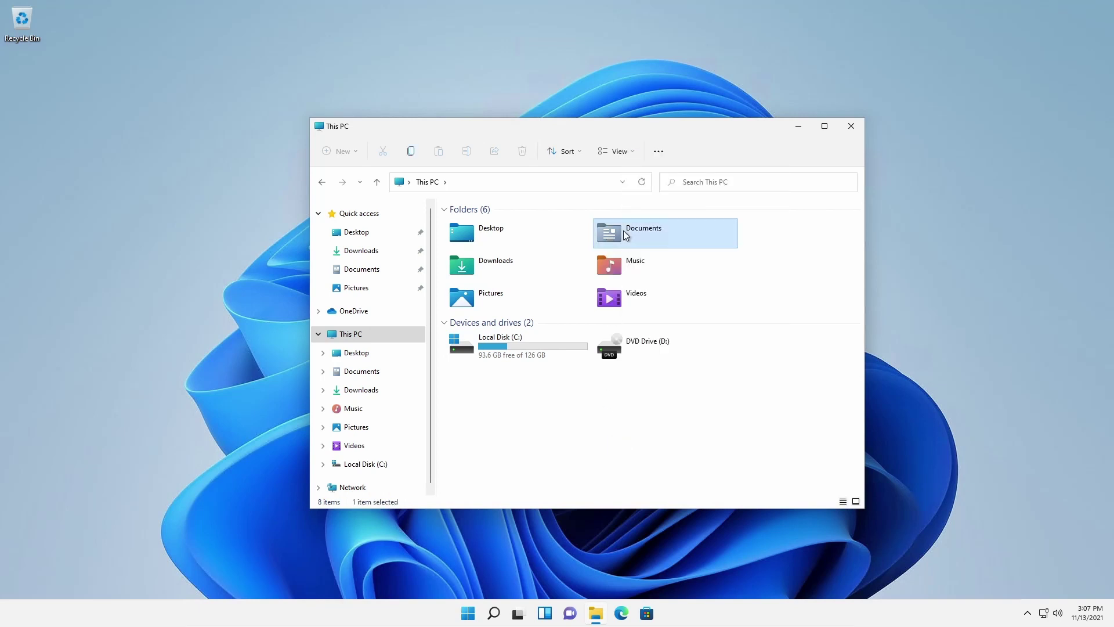
{"action": "right_click", "coordinate": [504, 262]}
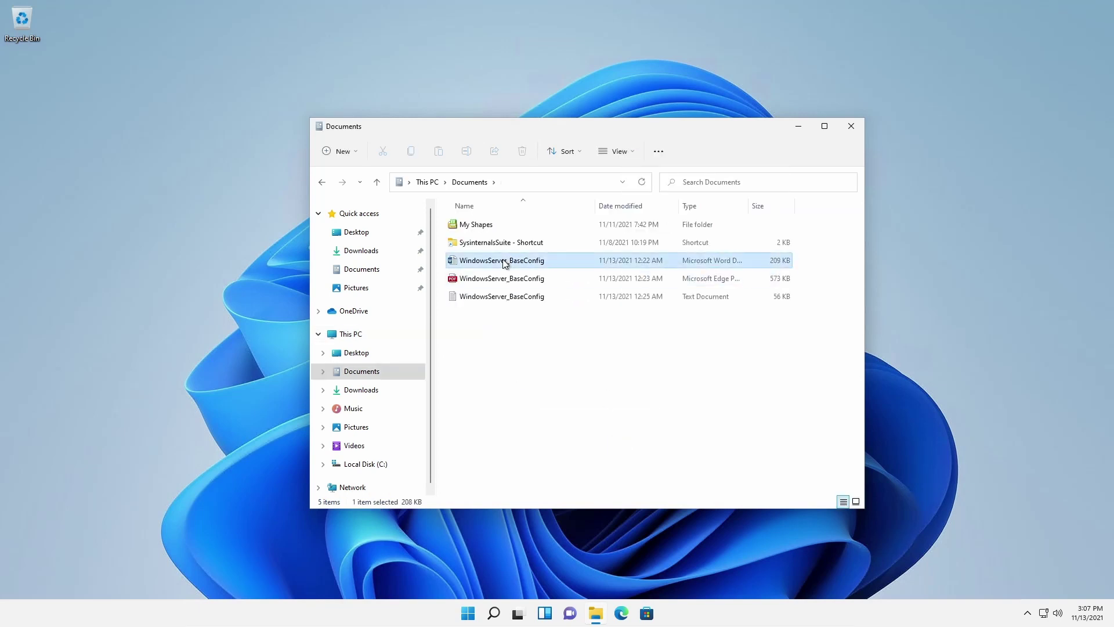
{"action": "left_click", "coordinate": [526, 397]}
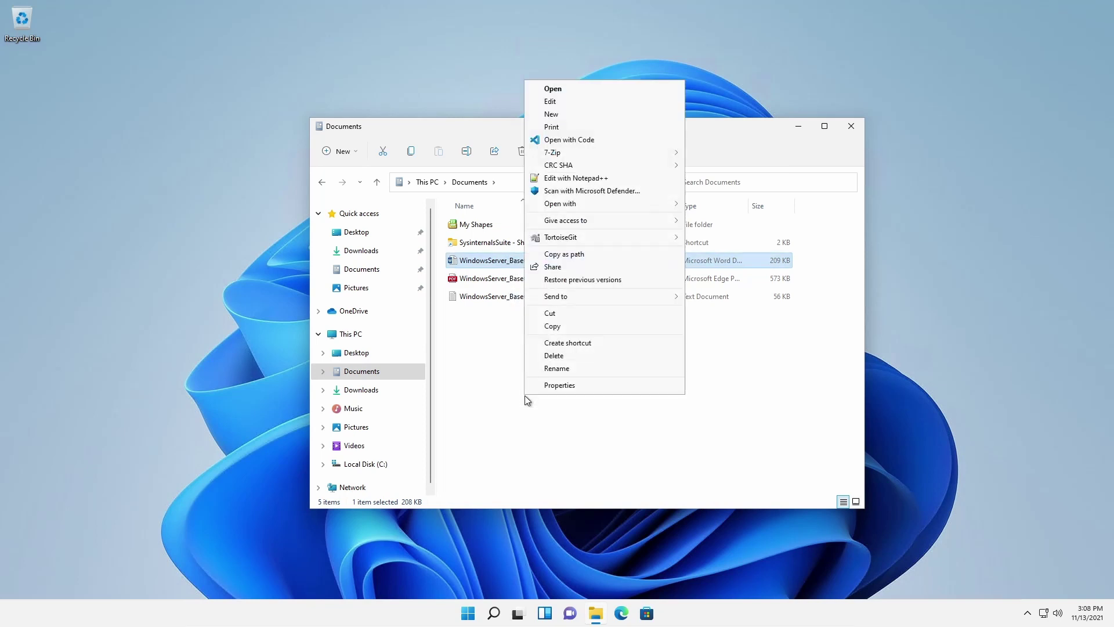
{"action": "mouse_move", "coordinate": [553, 238]}
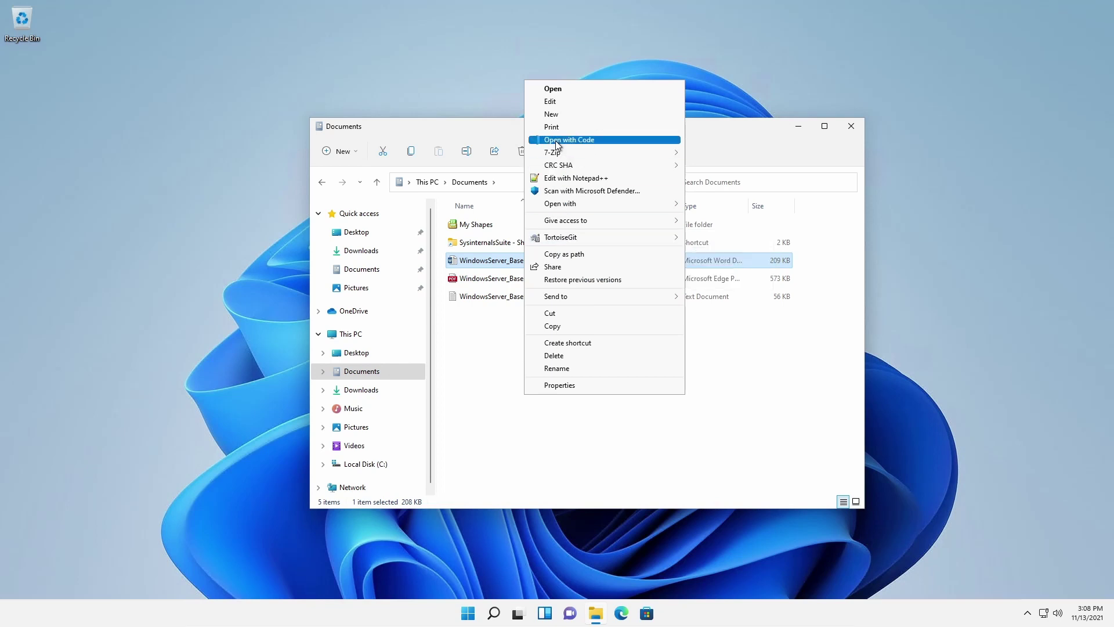
{"action": "mouse_move", "coordinate": [556, 153]}
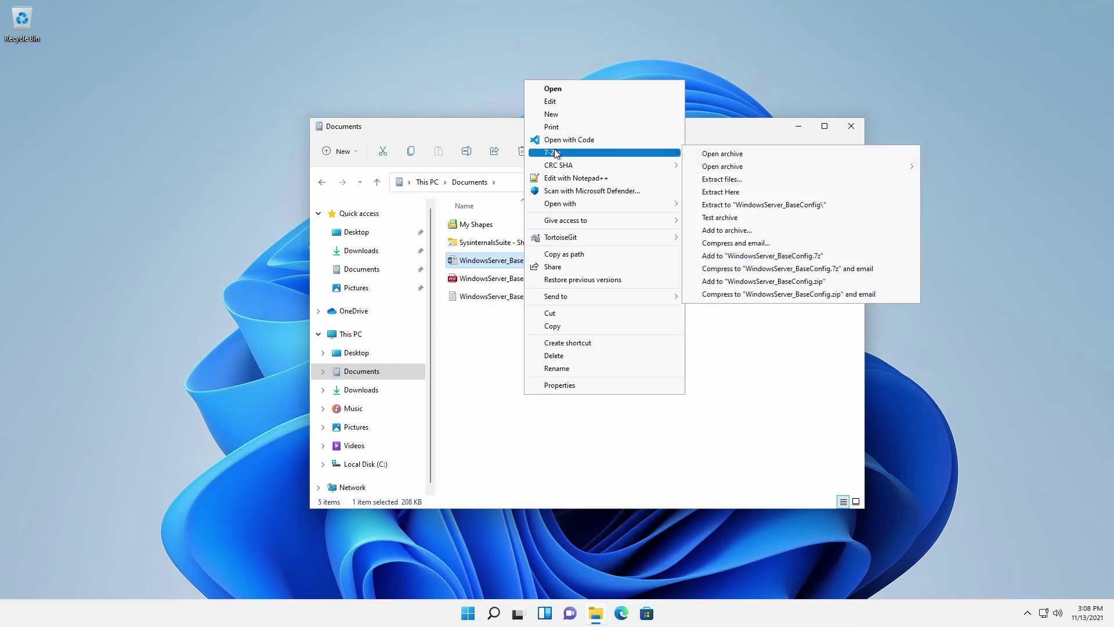
{"action": "left_click", "coordinate": [479, 322]}
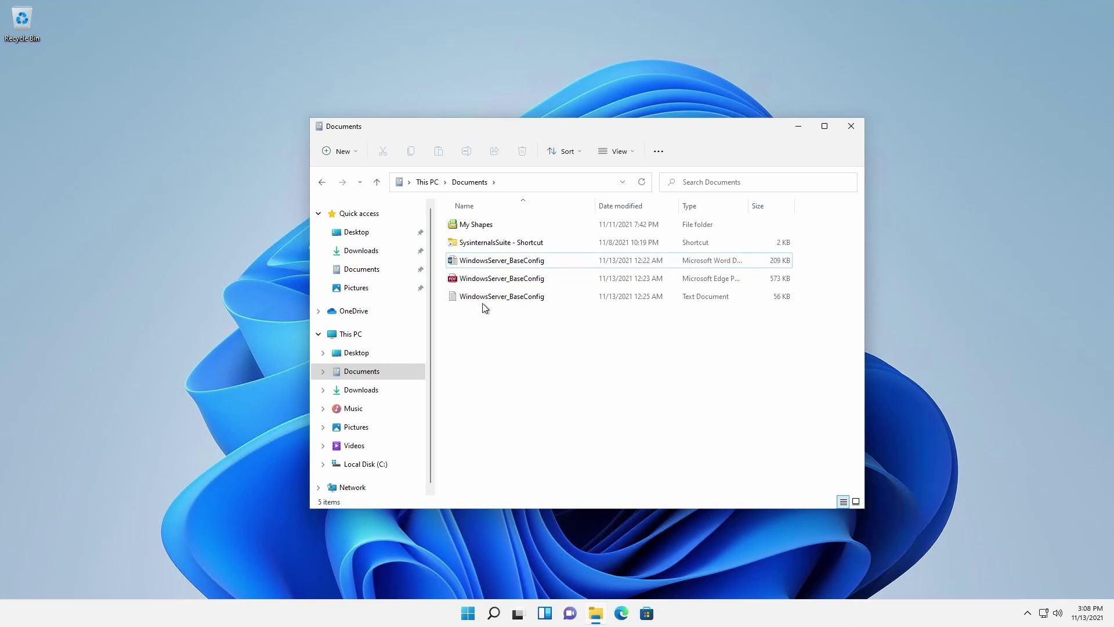
{"action": "right_click", "coordinate": [492, 263]}
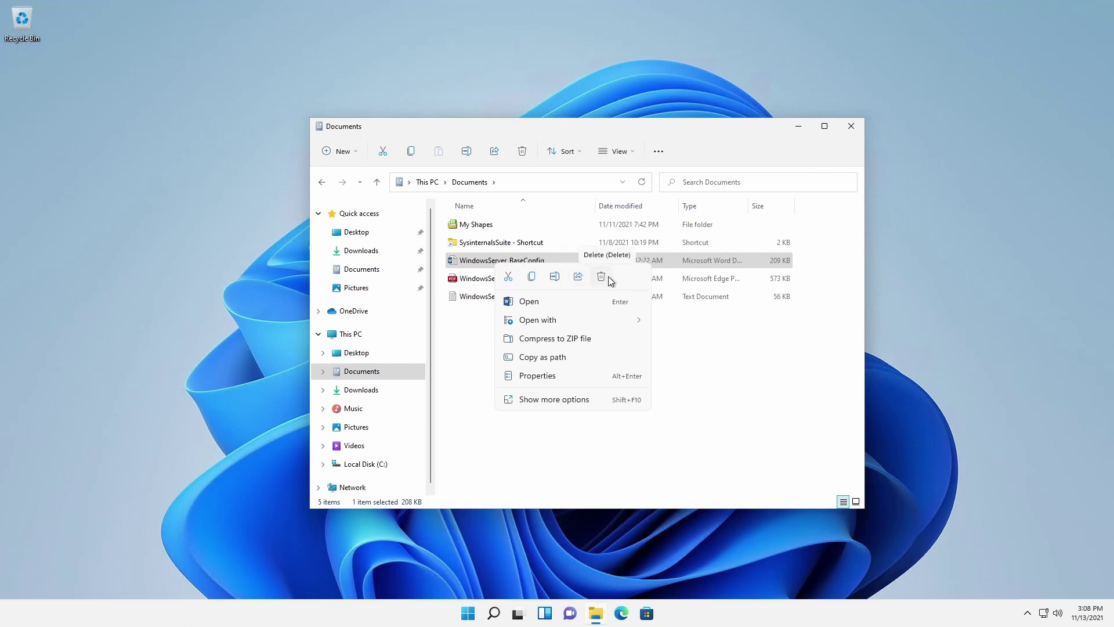
Close the Word file's menu and open the Documents folder's background menu with Open in Windows Terminal
{"action": "left_click", "coordinate": [453, 367]}
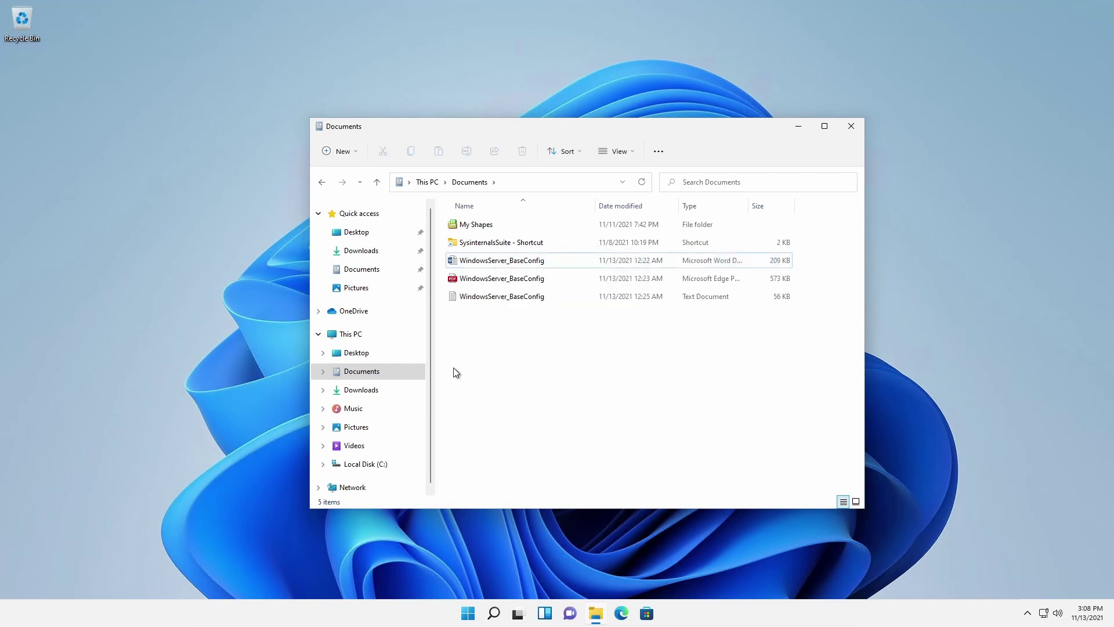
{"action": "right_click", "coordinate": [541, 351]}
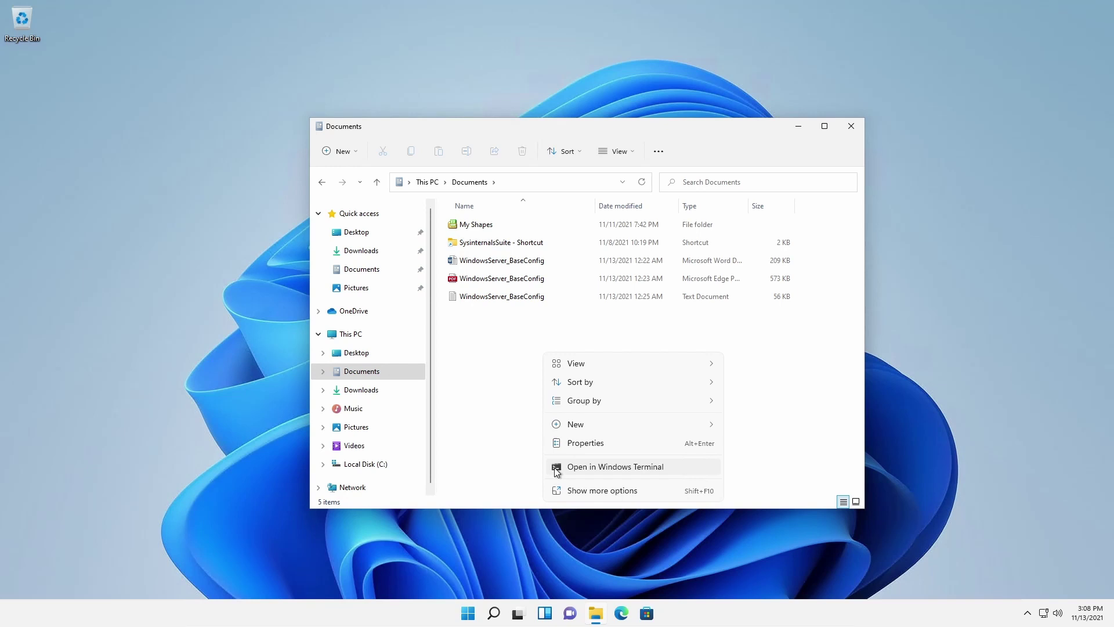
{"action": "left_click", "coordinate": [587, 467]}
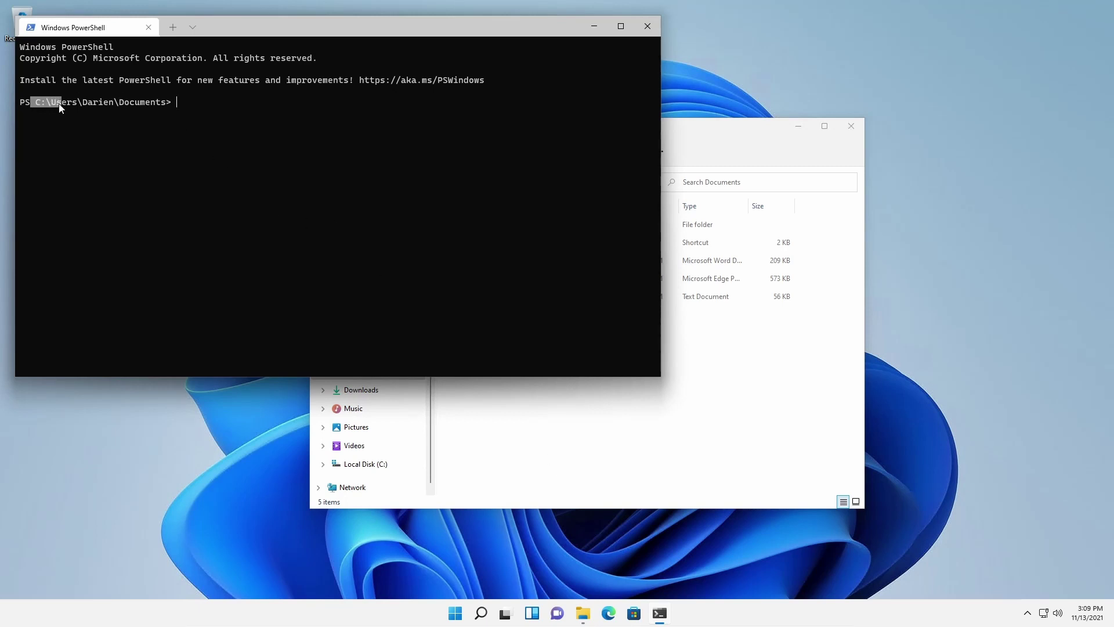
{"action": "left_click_drag", "start_coordinate": [61, 106], "coordinate": [163, 107]}
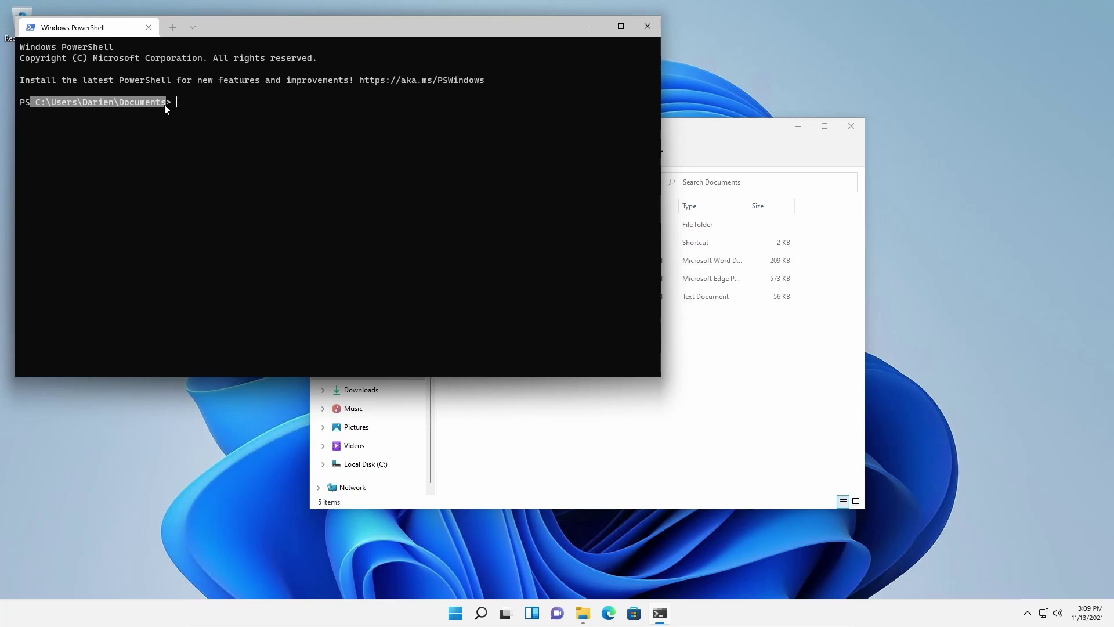
{"action": "left_click", "coordinate": [647, 27]}
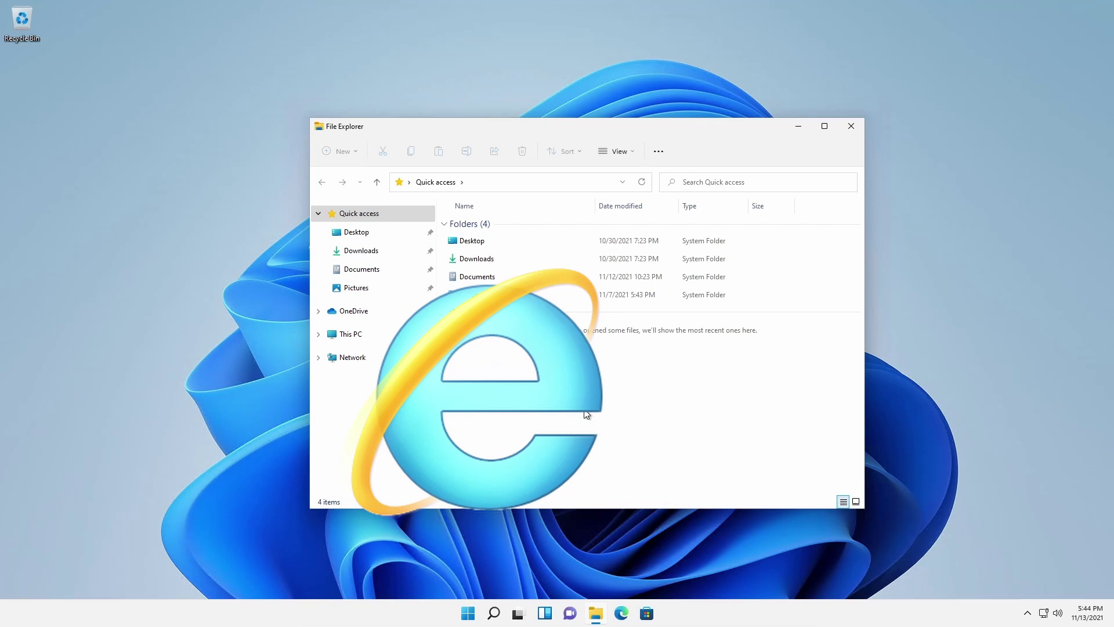
Launch iexplore from C:\Program Files\Internet Explorer, then close the browser window that opens
{"action": "left_click", "coordinate": [350, 335]}
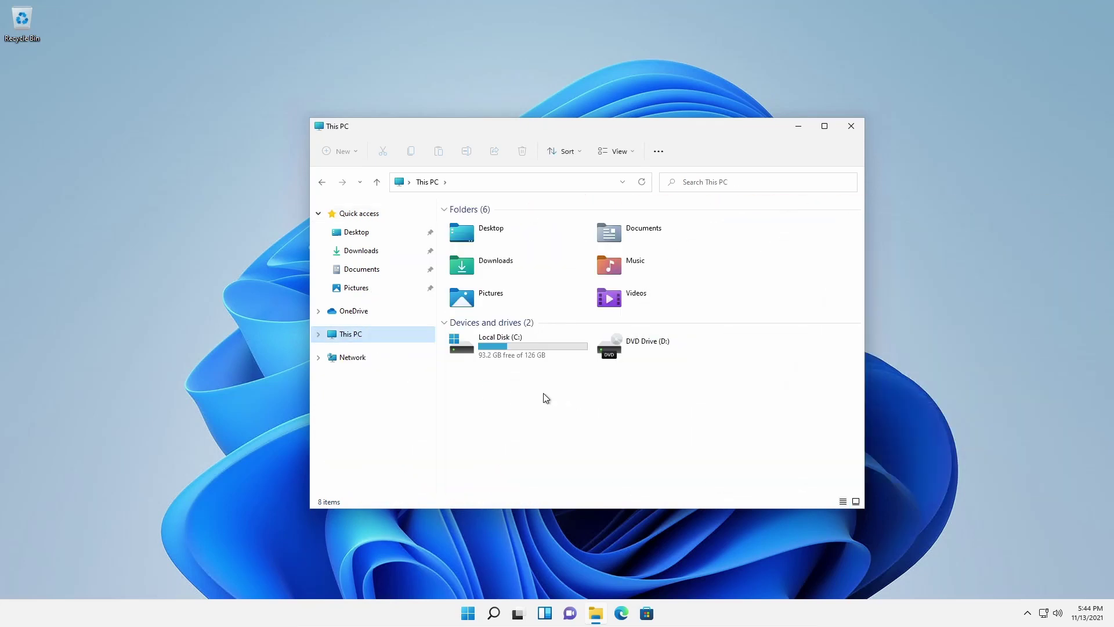
{"action": "double_click", "coordinate": [537, 341]}
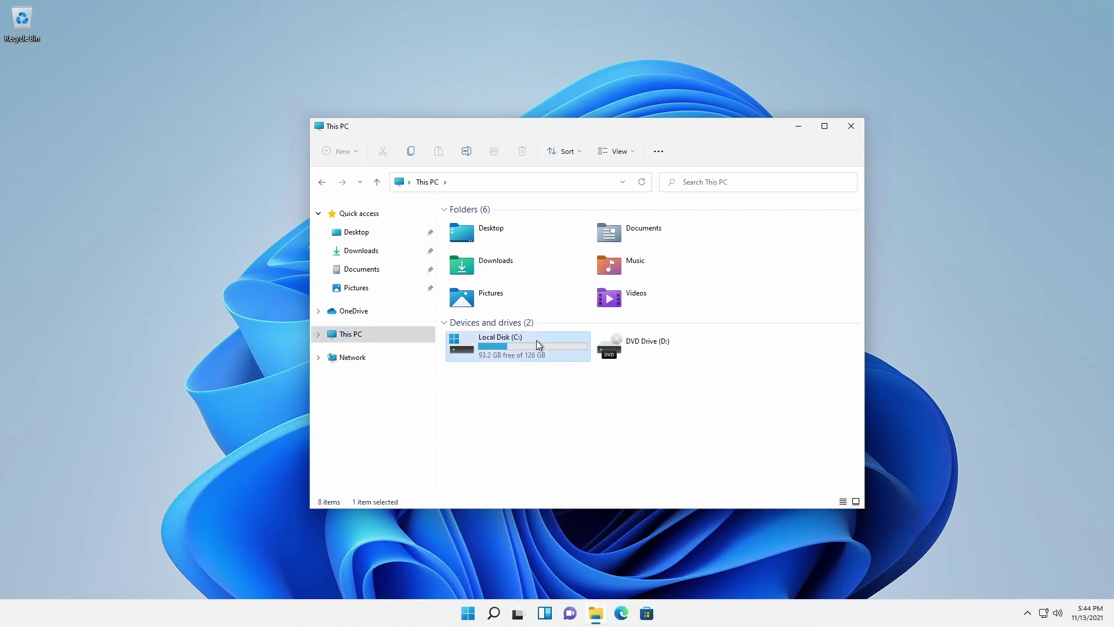
{"action": "double_click", "coordinate": [475, 247]}
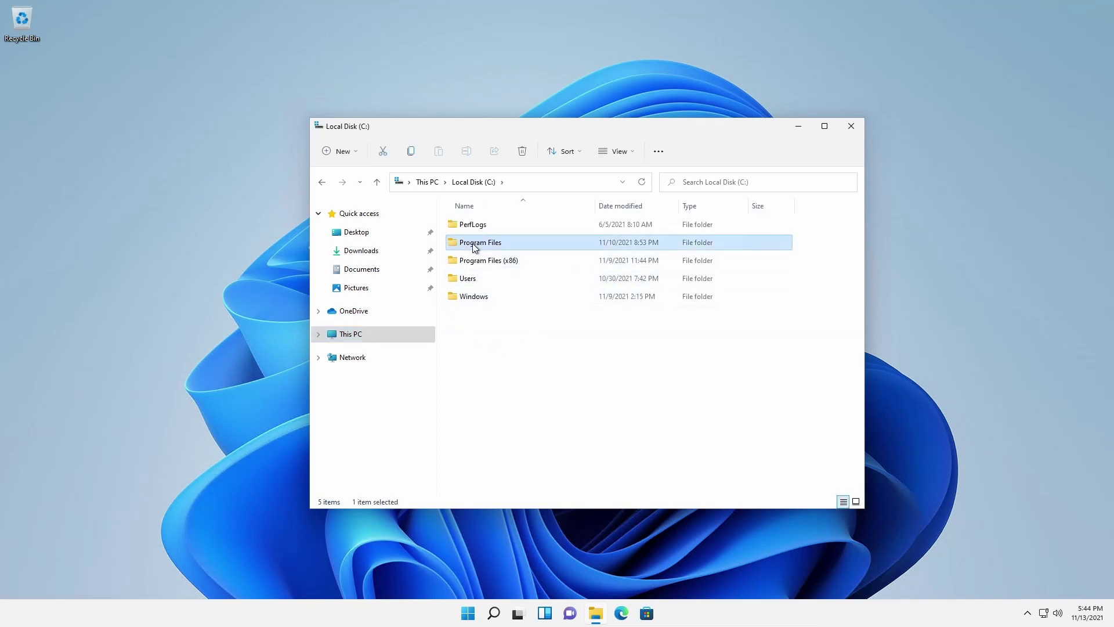
{"action": "double_click", "coordinate": [469, 315]}
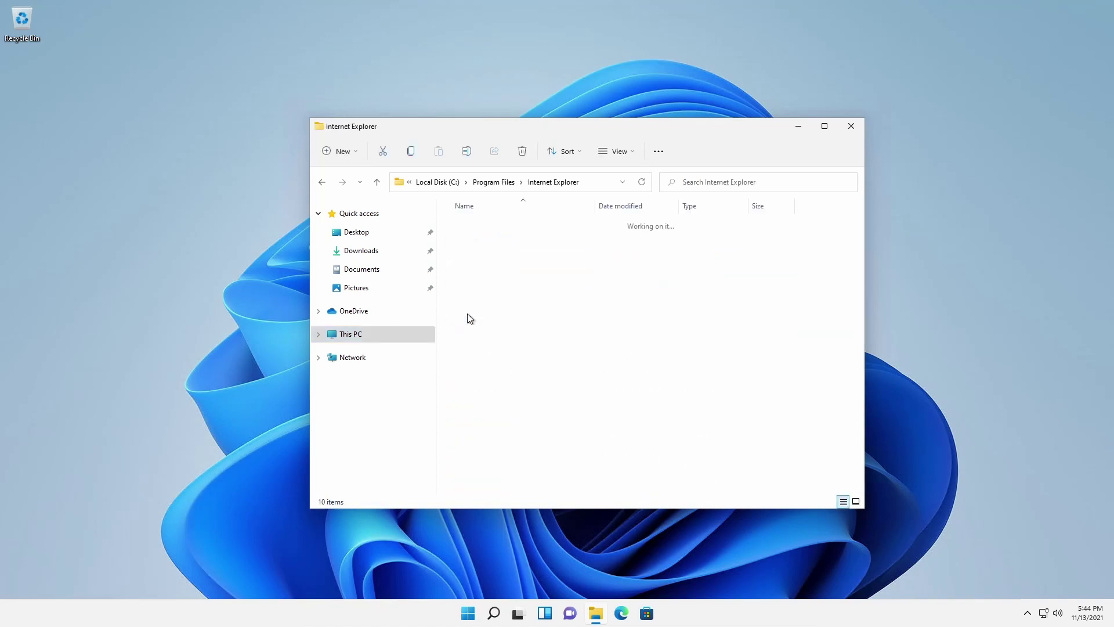
{"action": "double_click", "coordinate": [474, 389]}
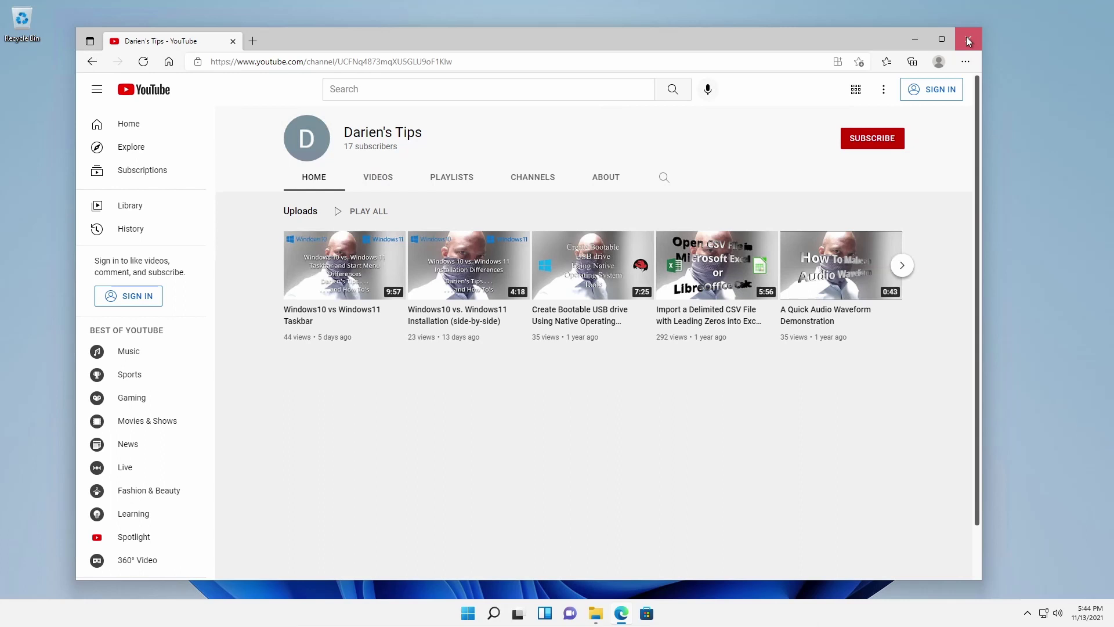
{"action": "left_click", "coordinate": [967, 37]}
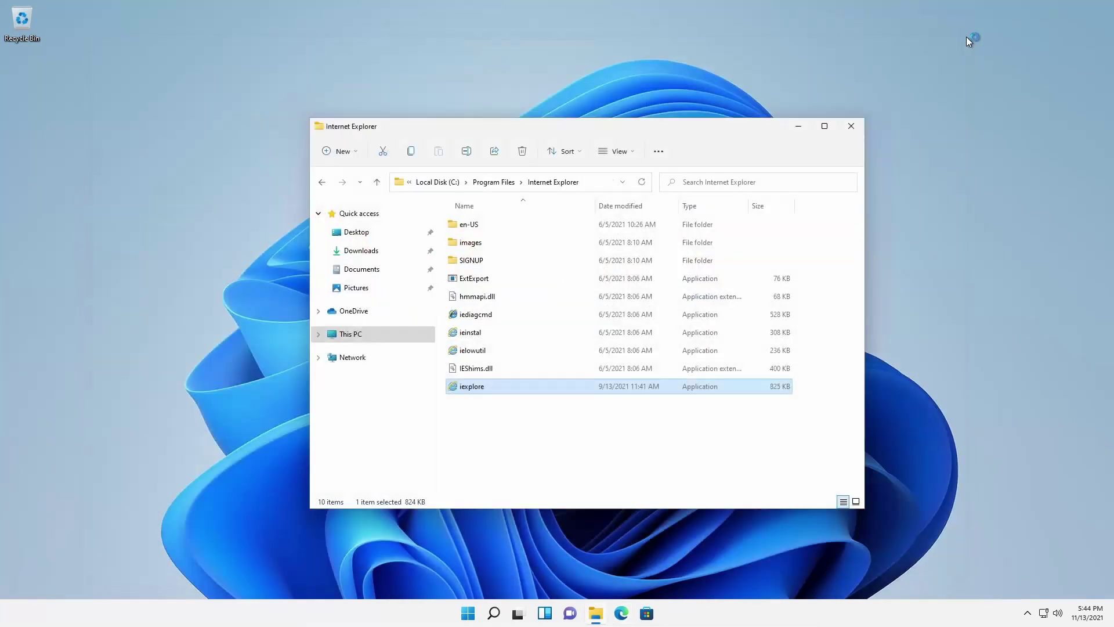
{"action": "left_click", "coordinate": [854, 126]}
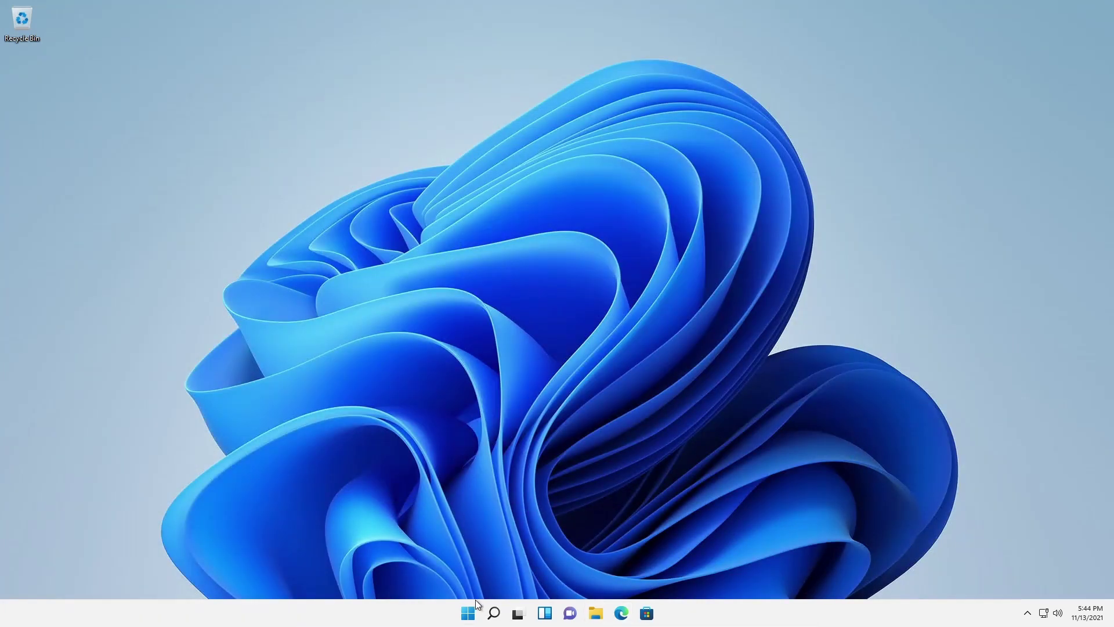
{"action": "left_click", "coordinate": [494, 613]}
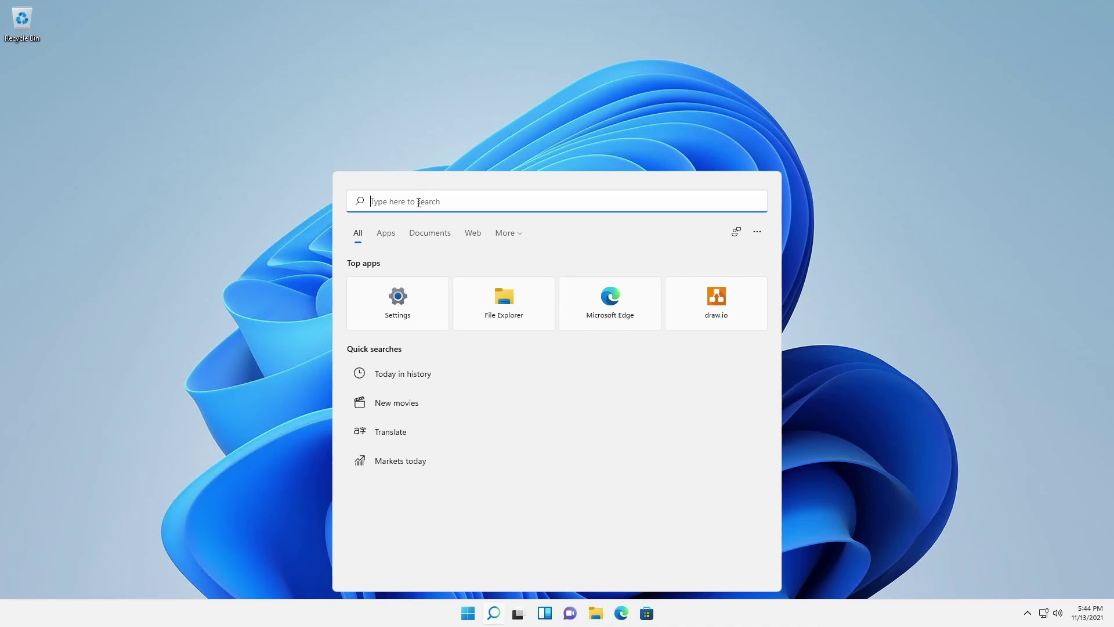
{"action": "type", "text": "int"}
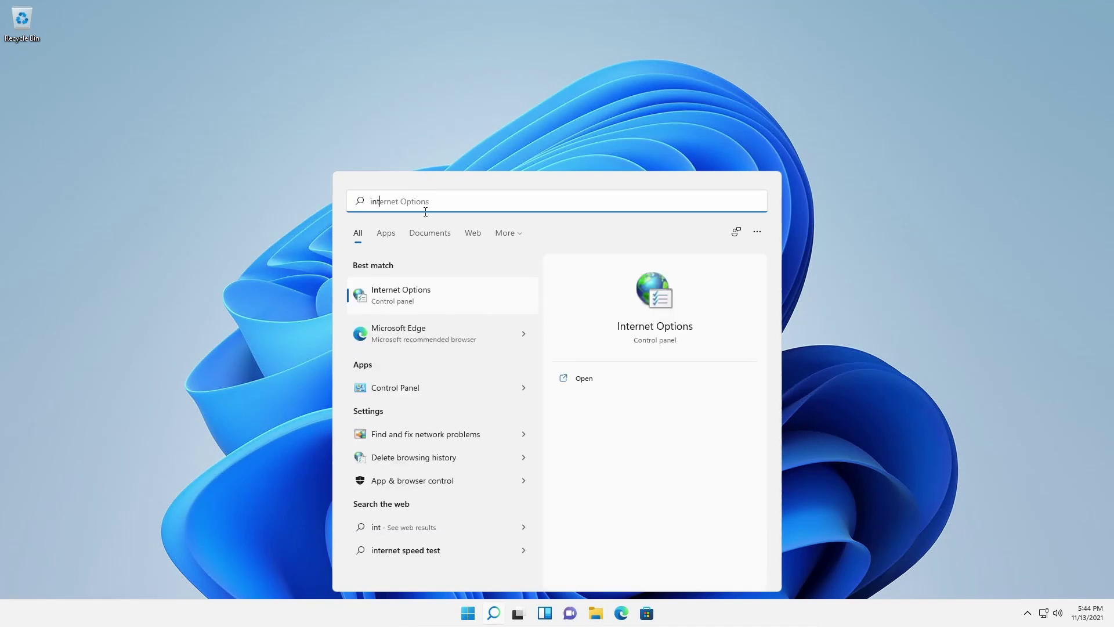
{"action": "left_click", "coordinate": [409, 290]}
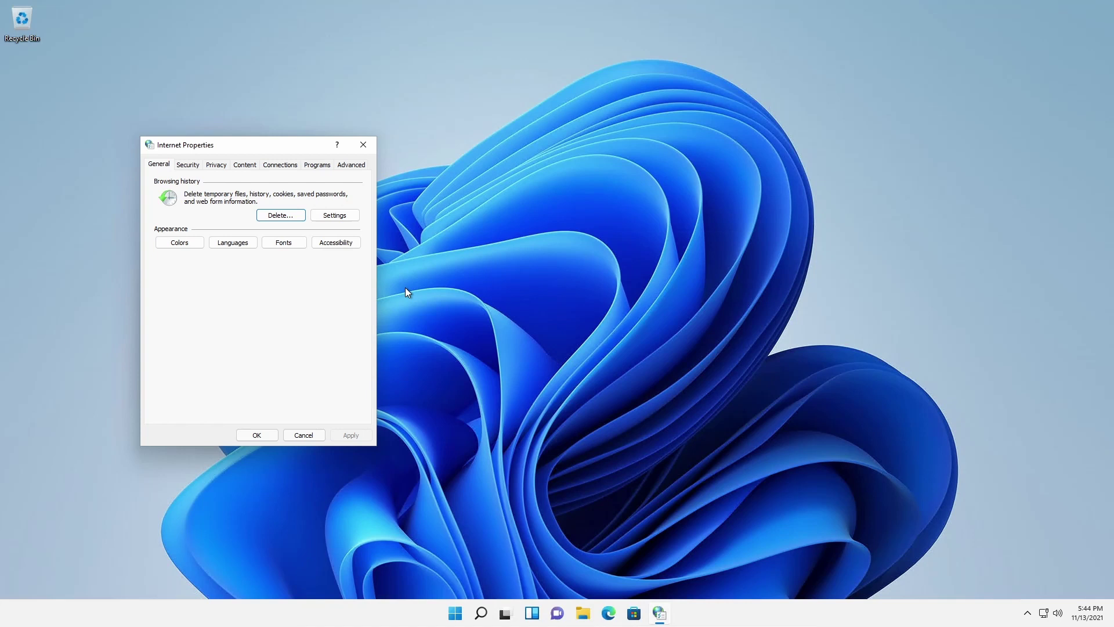
{"action": "left_click", "coordinate": [357, 165]}
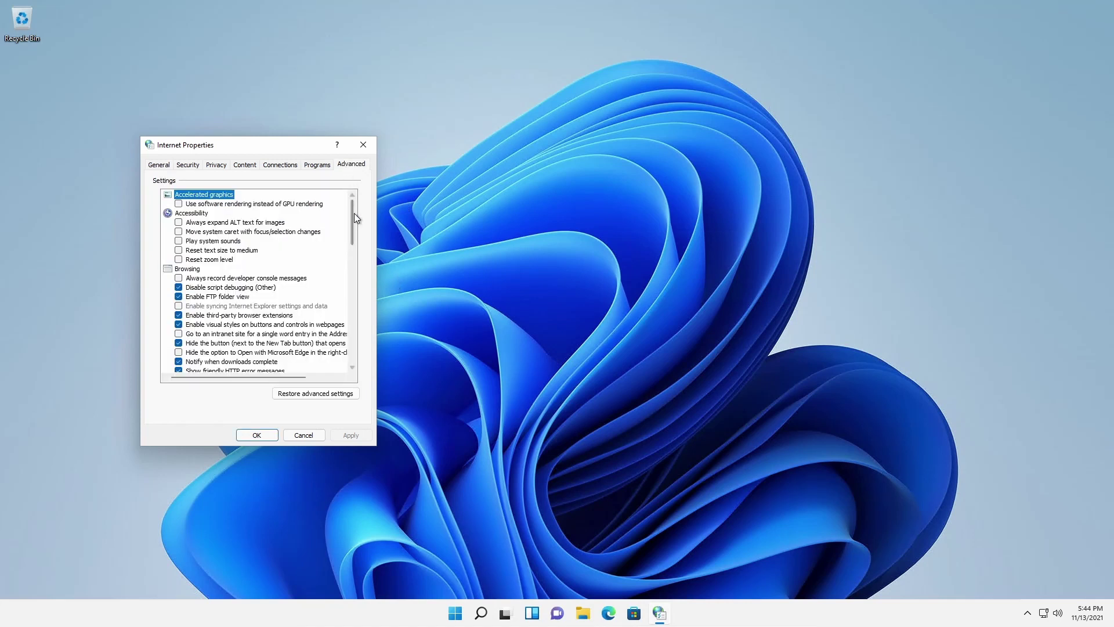
{"action": "left_click_drag", "start_coordinate": [354, 215], "coordinate": [353, 345]}
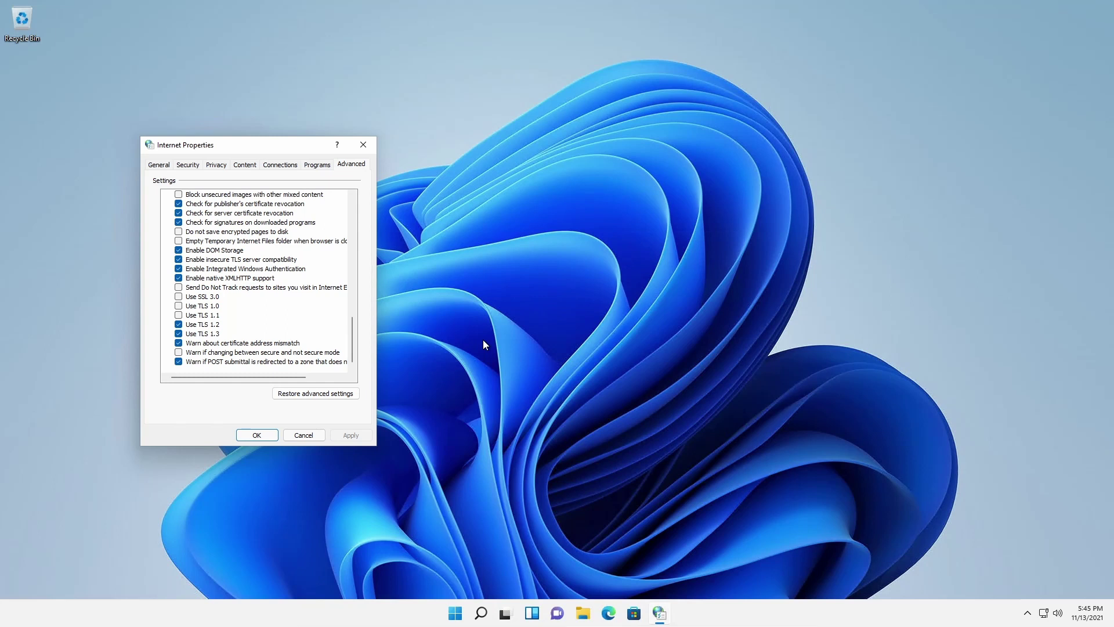
{"action": "left_click", "coordinate": [363, 145]}
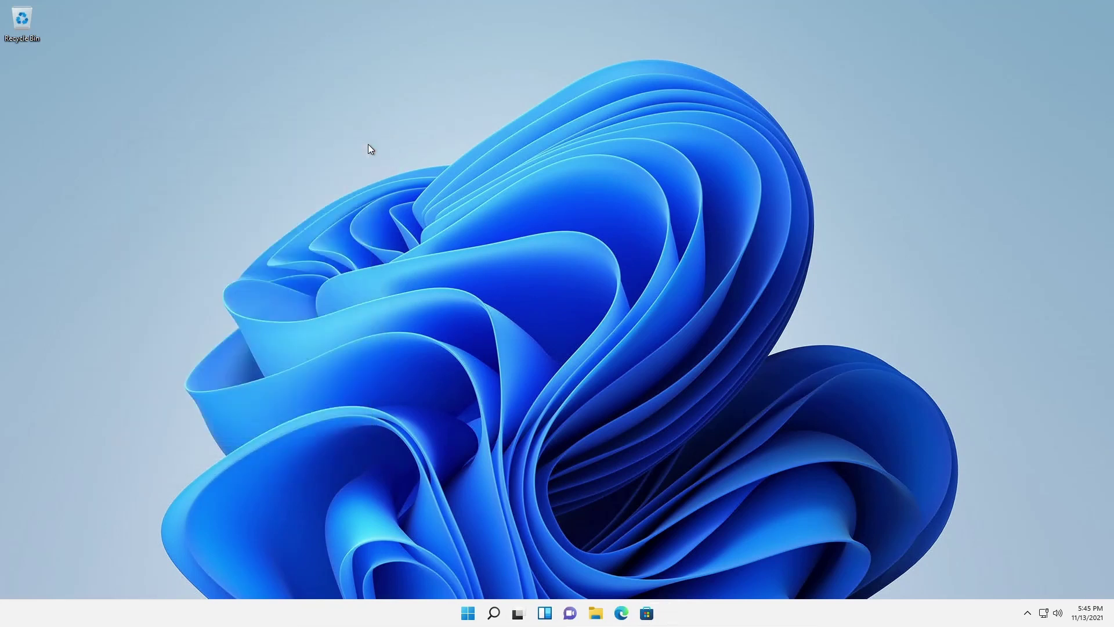
{"action": "left_click", "coordinate": [494, 614]}
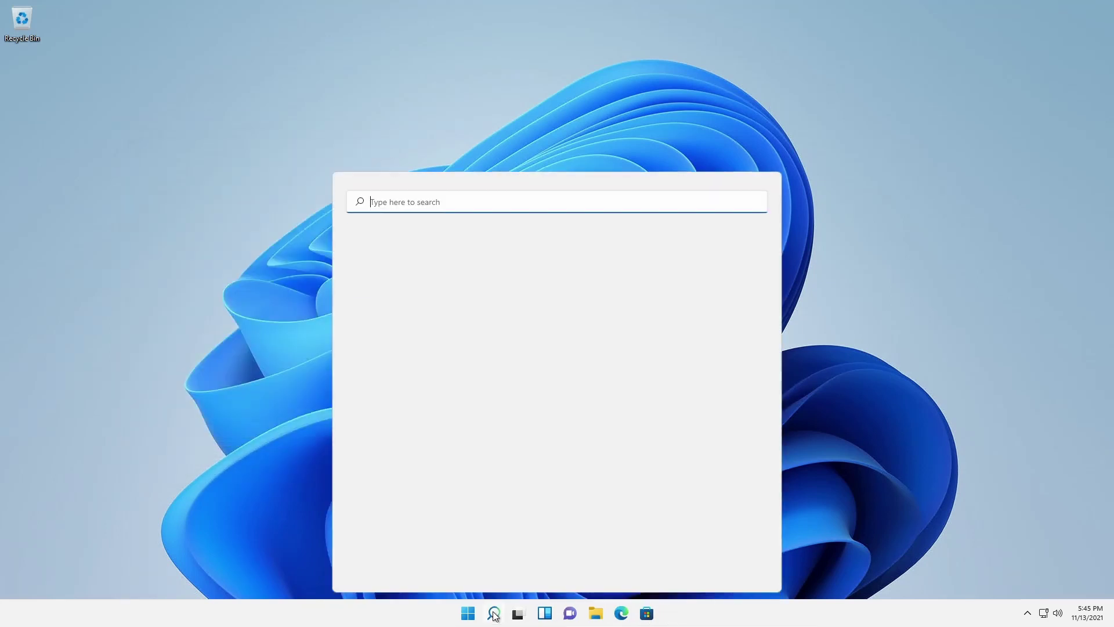
{"action": "type", "text": "con"}
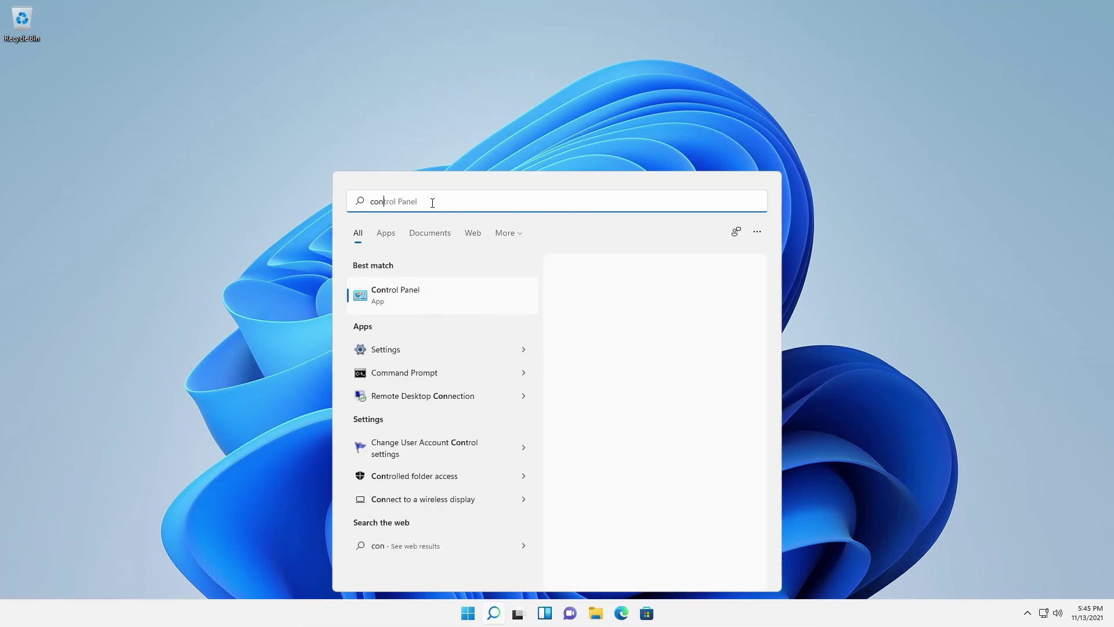
{"action": "left_click", "coordinate": [393, 287]}
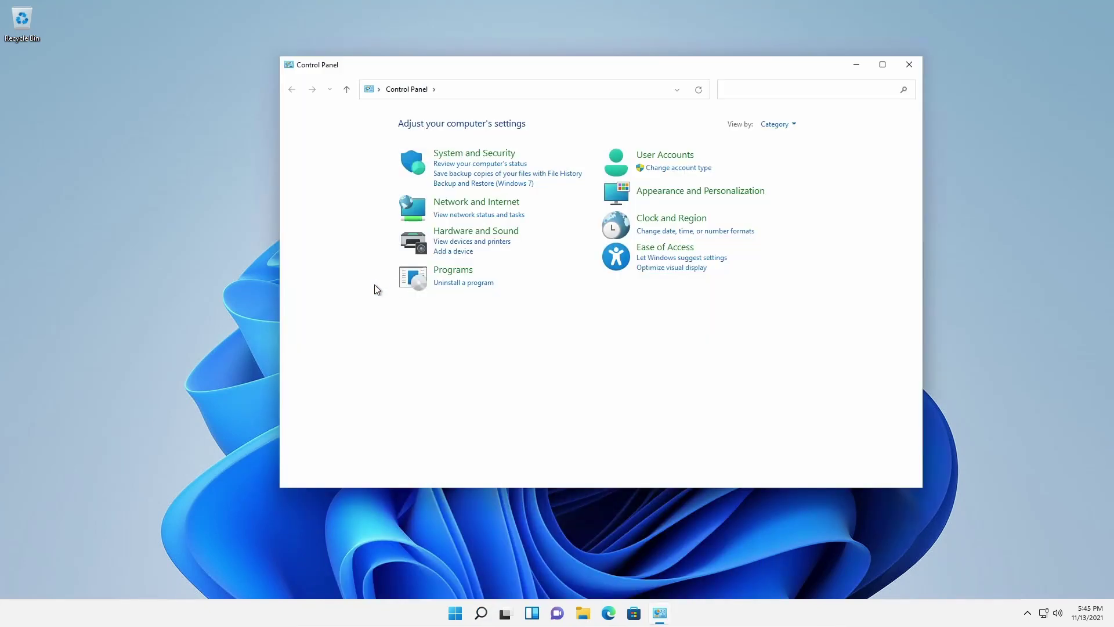
{"action": "left_click", "coordinate": [908, 66]}
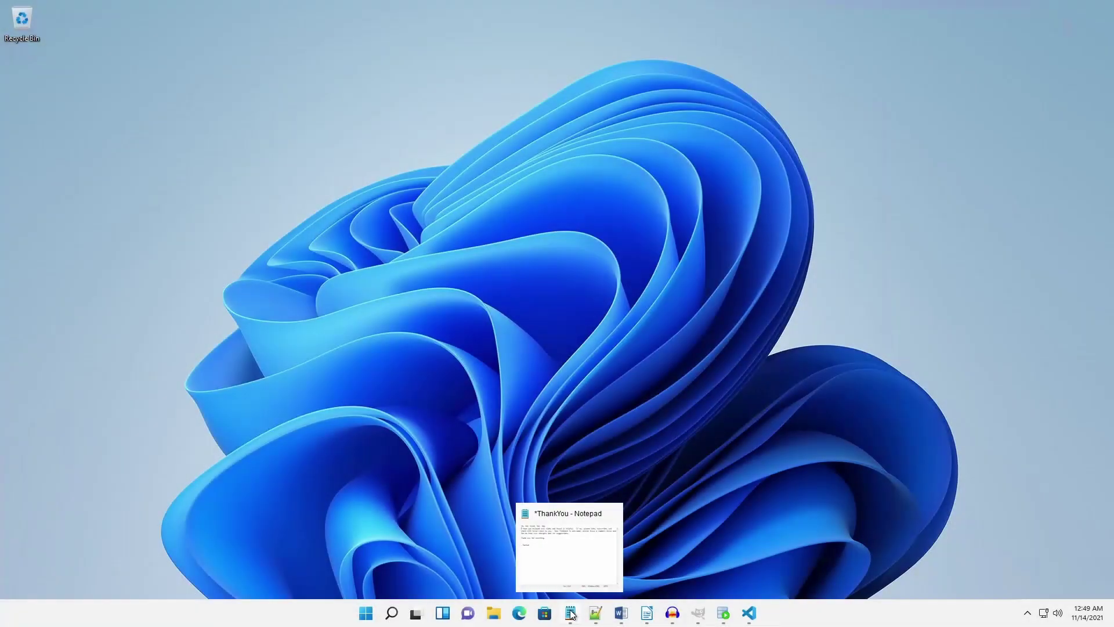
Restore the ThankYou note in Notepad, glance at the Open dialog, then bring up Save As
{"action": "left_click", "coordinate": [570, 614]}
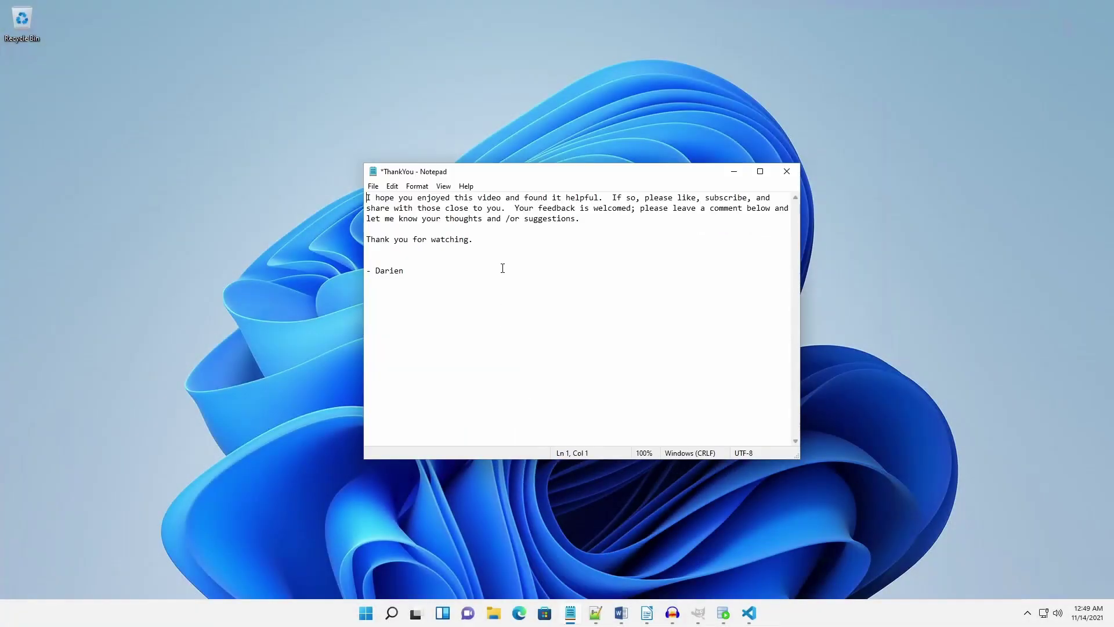
{"action": "left_click", "coordinate": [374, 187]}
{"action": "left_click", "coordinate": [379, 225]}
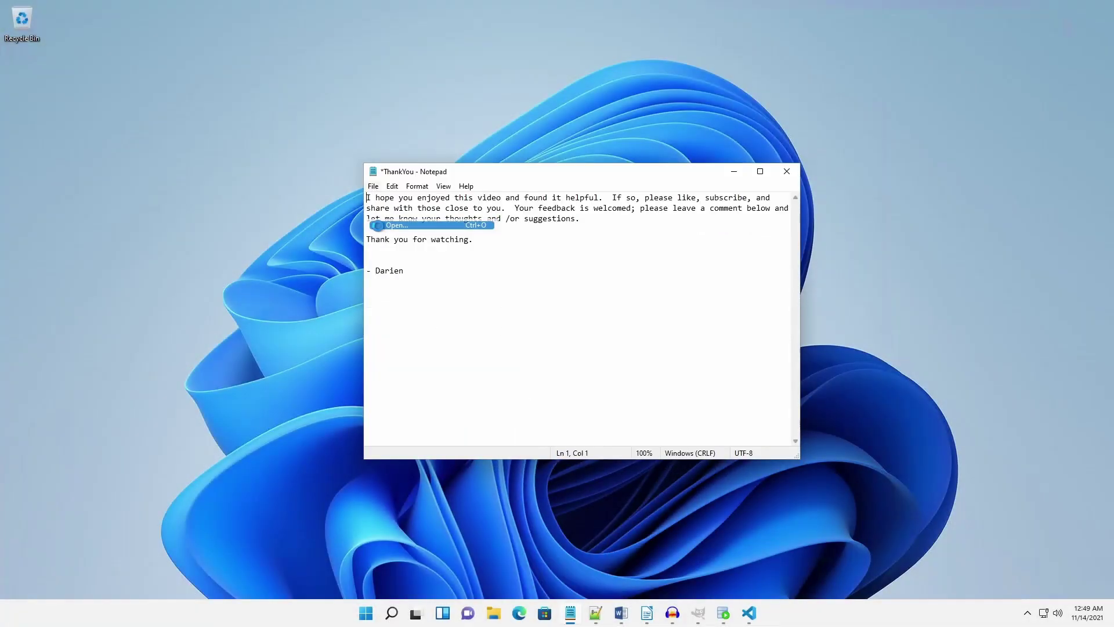
{"action": "left_click", "coordinate": [523, 136]}
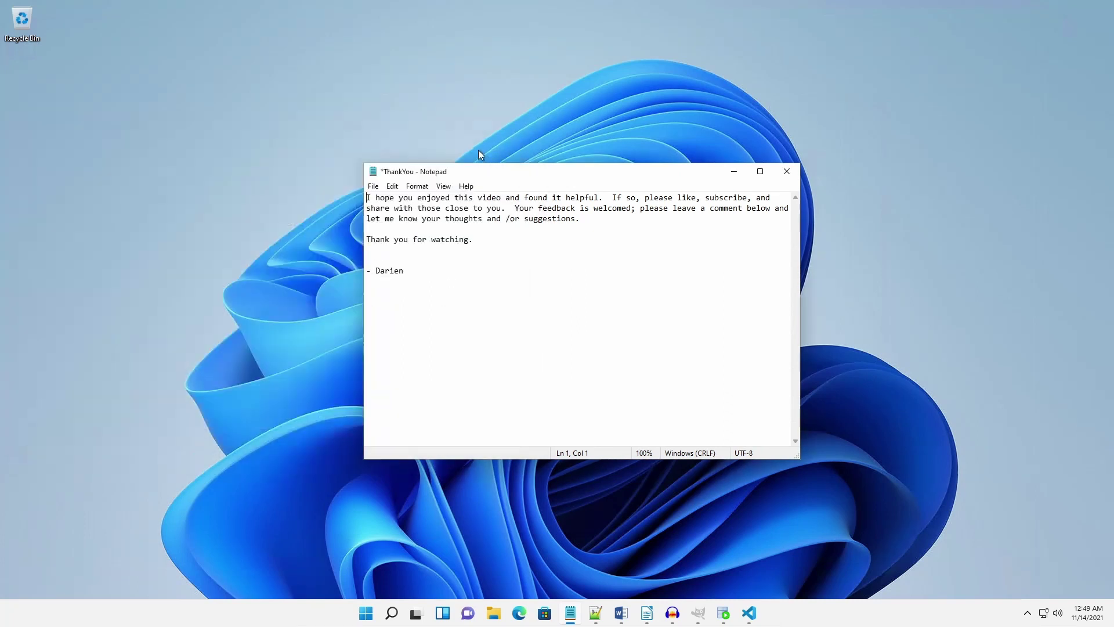
{"action": "left_click", "coordinate": [374, 187]}
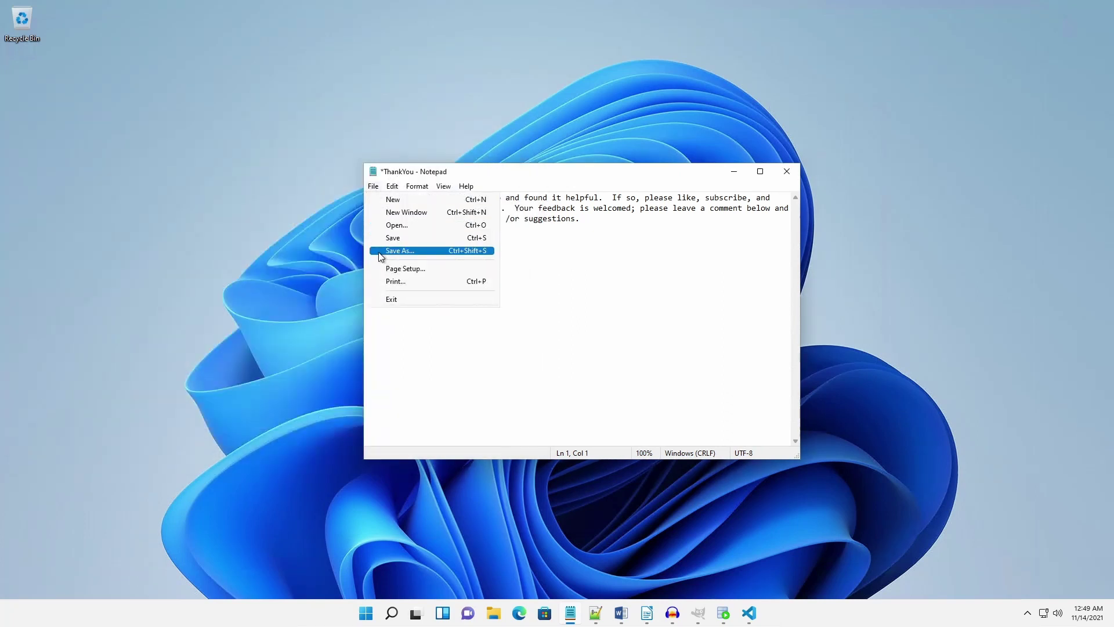
{"action": "left_click", "coordinate": [378, 251]}
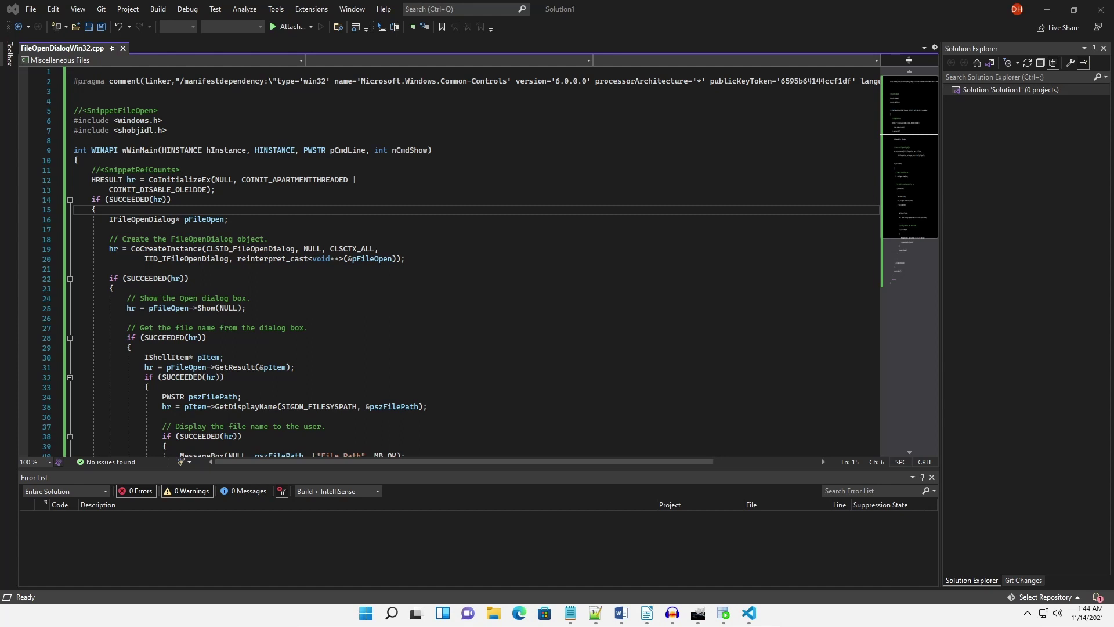
{"action": "scroll", "coordinate": [461, 261], "scroll_direction": "down", "scroll_amount": 4}
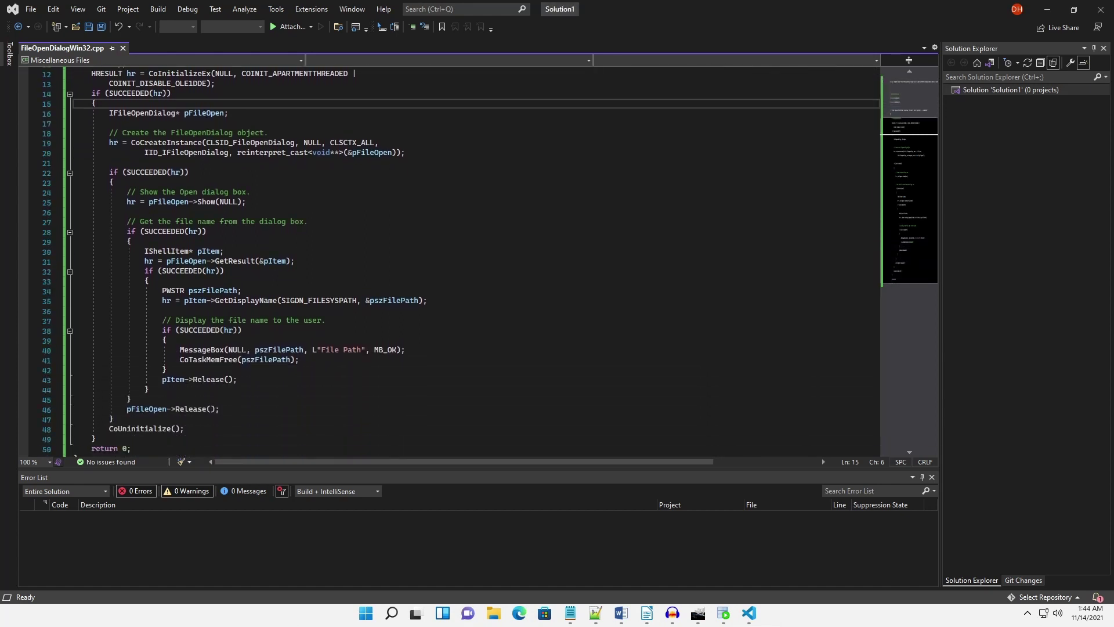
{"action": "scroll", "coordinate": [462, 262], "scroll_direction": "down", "scroll_amount": 2}
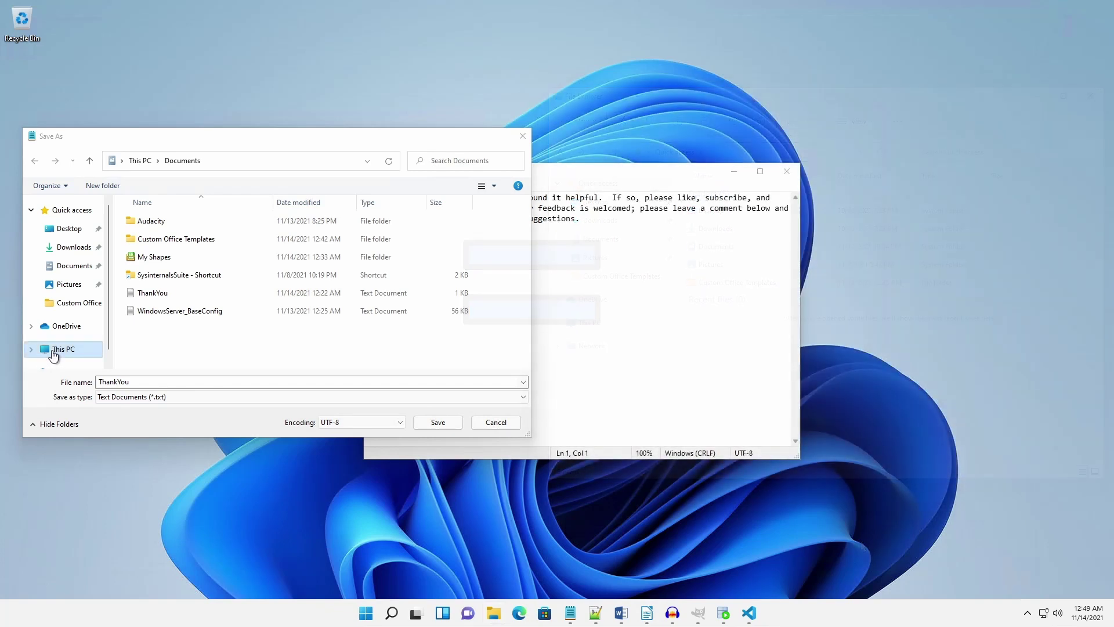
{"action": "right_click", "coordinate": [52, 350]}
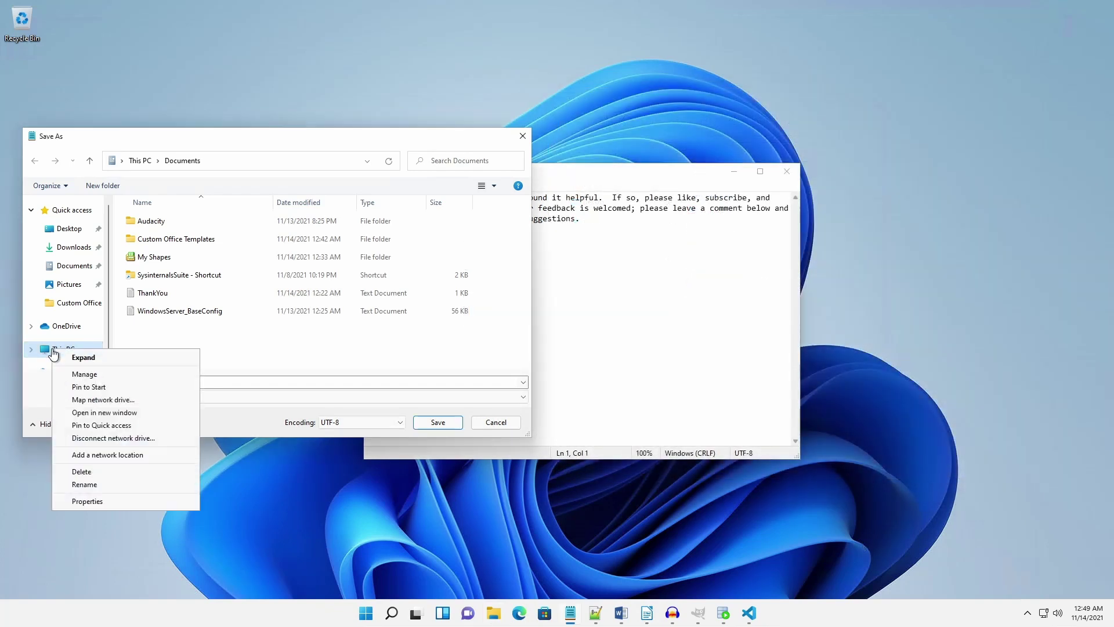
{"action": "left_click", "coordinate": [90, 500]}
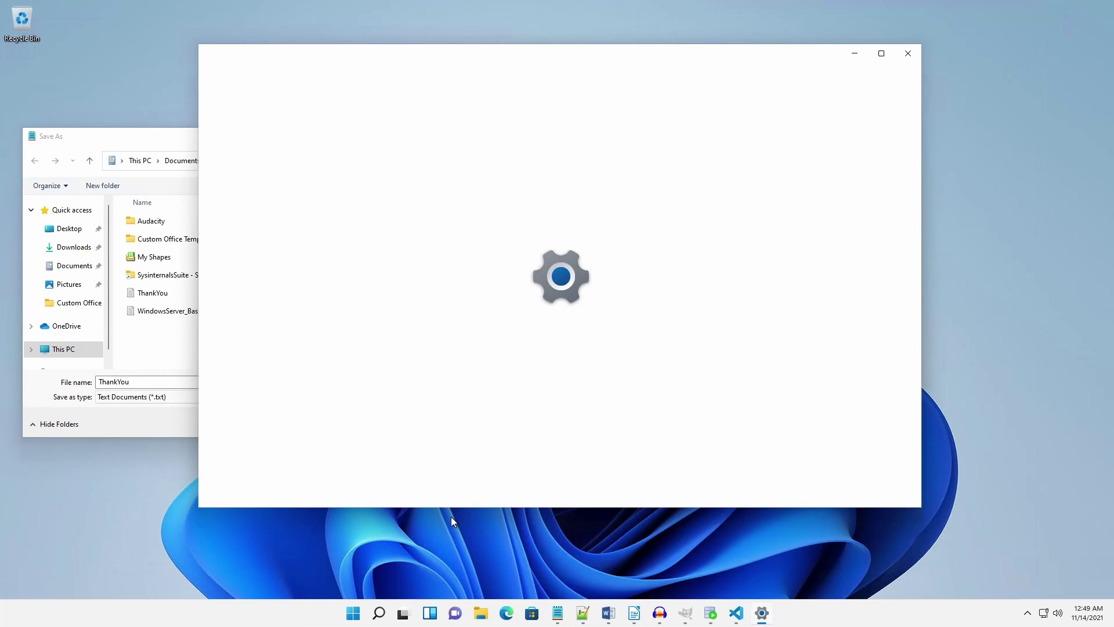
{"action": "left_click", "coordinate": [908, 54]}
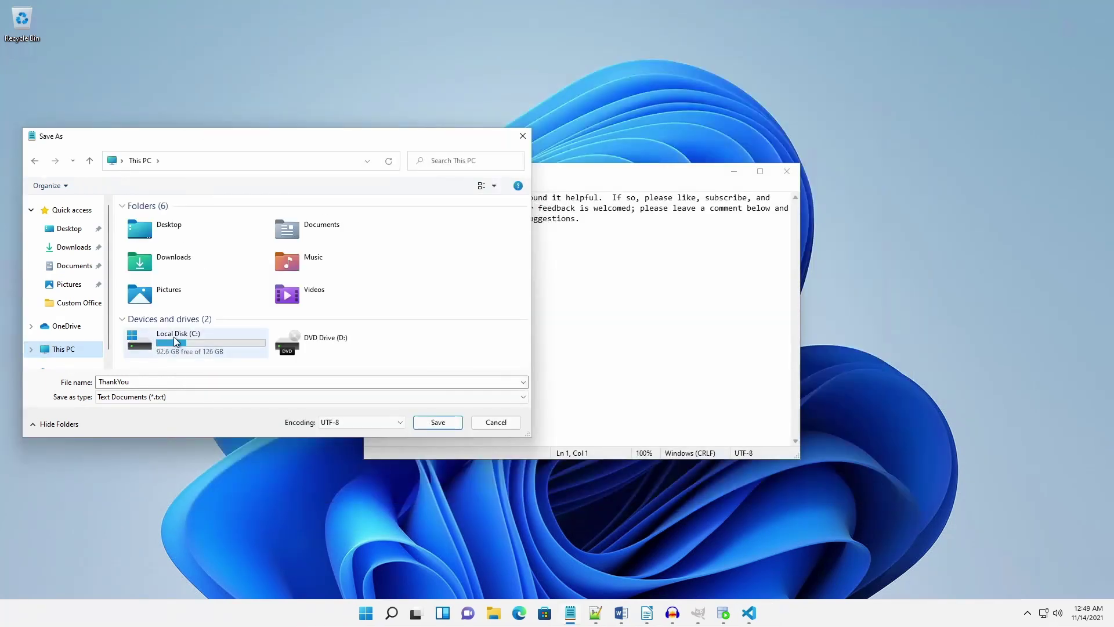
{"action": "right_click", "coordinate": [215, 335]}
{"action": "left_click", "coordinate": [214, 329]}
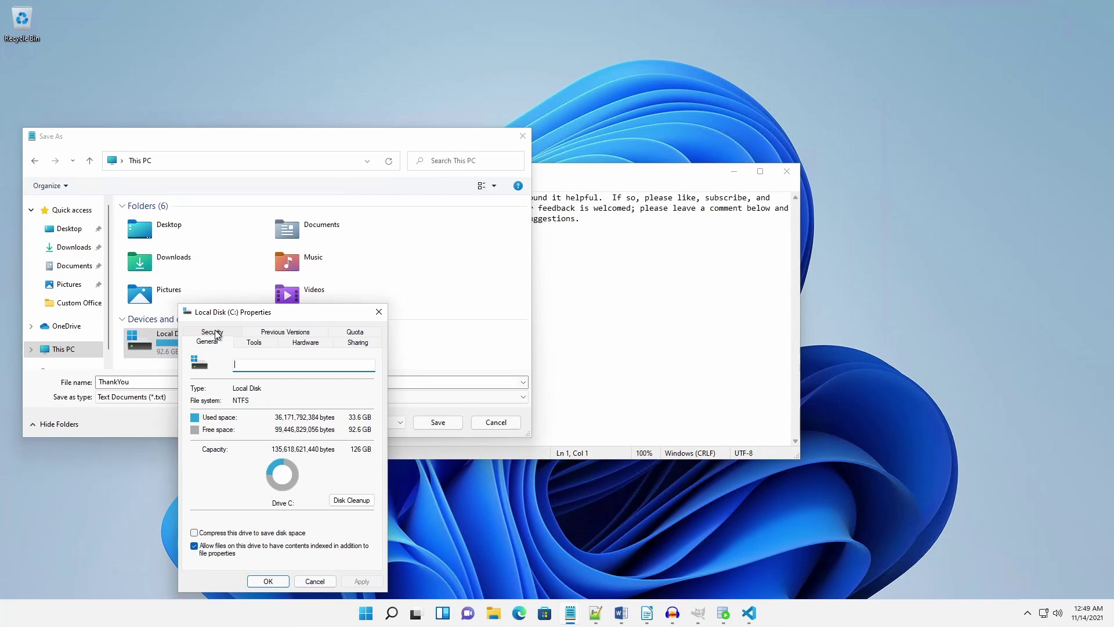
{"action": "left_click", "coordinate": [379, 314]}
{"action": "right_click", "coordinate": [290, 236]}
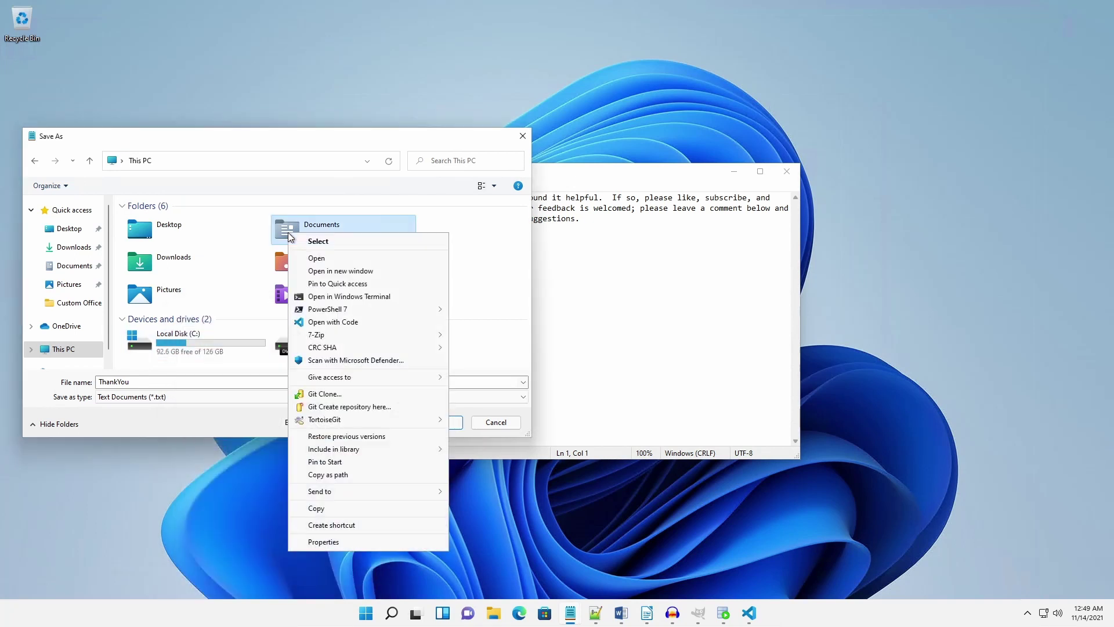
{"action": "left_click", "coordinate": [312, 298]}
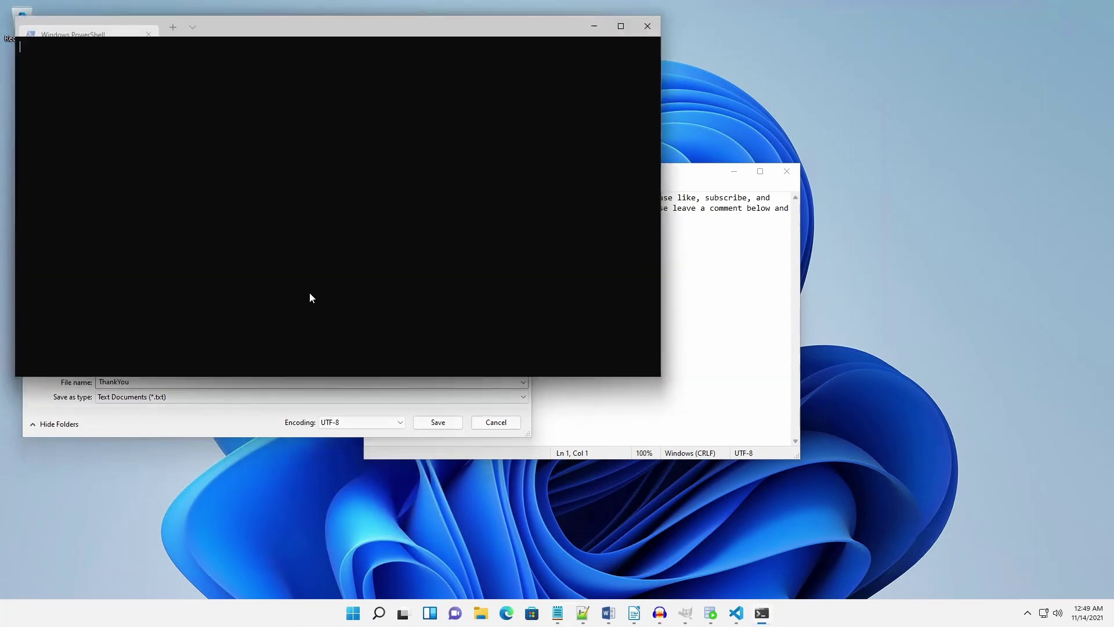
{"action": "left_click", "coordinate": [648, 26]}
View the CRC SHA checksums of the ThankYou file, then close the checksum window
{"action": "left_click", "coordinate": [141, 295]}
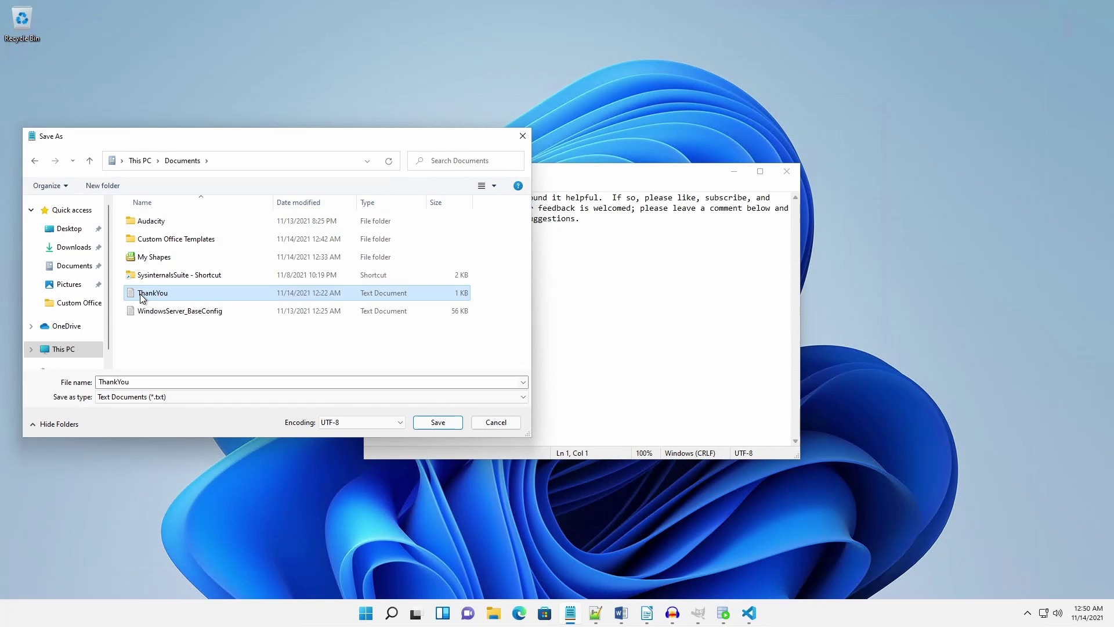
{"action": "right_click", "coordinate": [143, 297]}
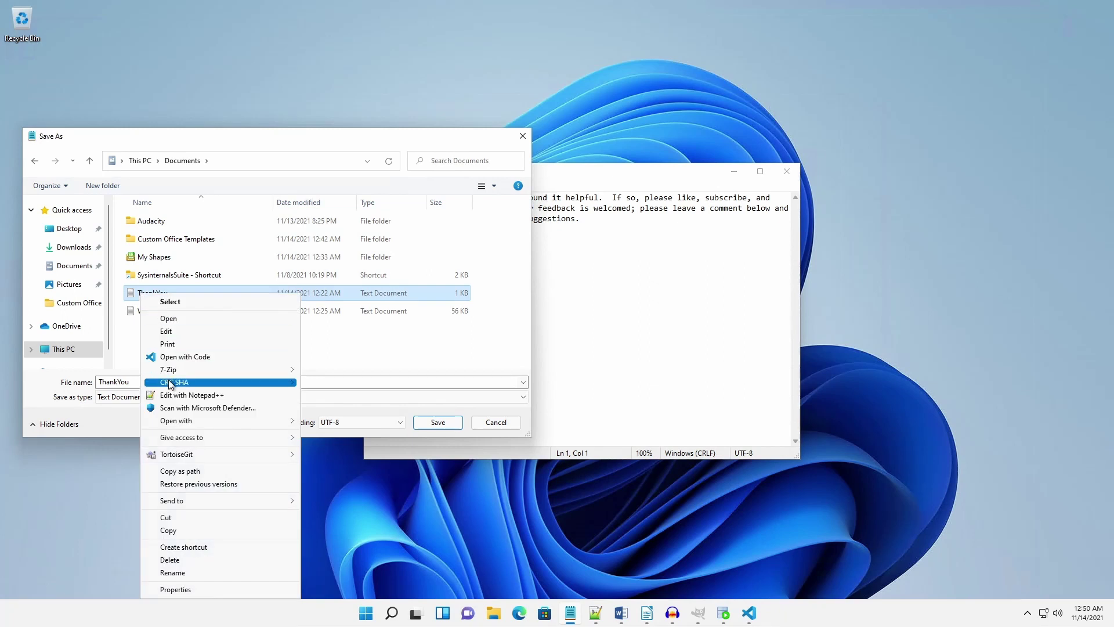
{"action": "mouse_move", "coordinate": [170, 384]}
{"action": "left_click", "coordinate": [322, 433]}
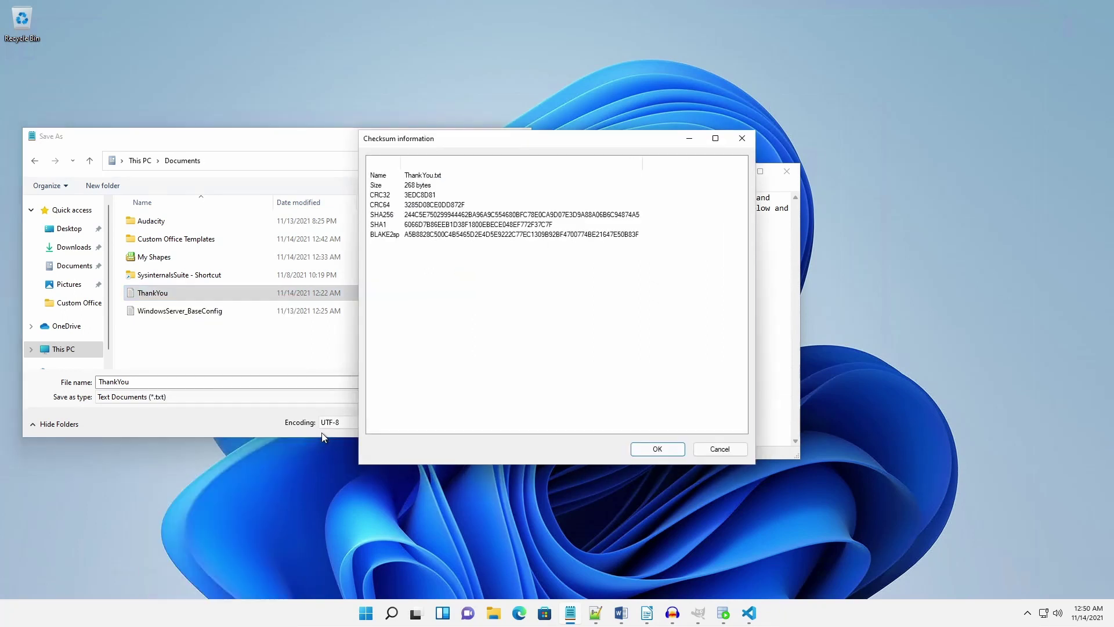
{"action": "left_click", "coordinate": [742, 139]}
Look over ThankYou's Open with choices and try dragging it into Custom Office Templates
{"action": "right_click", "coordinate": [137, 295]}
{"action": "mouse_move", "coordinate": [174, 421]}
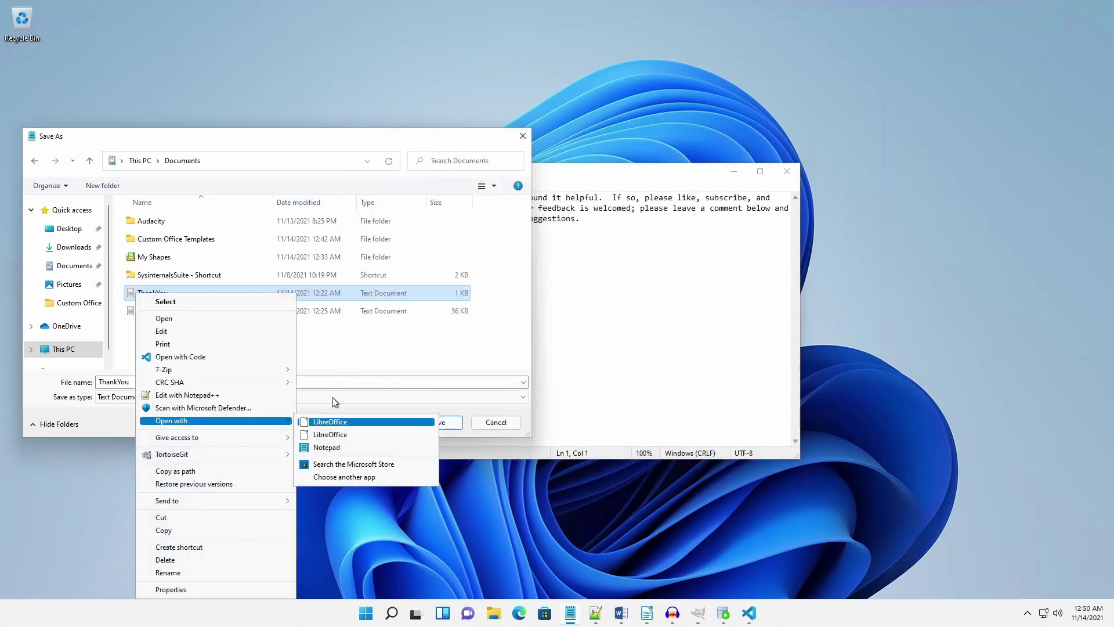
{"action": "left_click", "coordinate": [138, 294]}
{"action": "left_click_drag", "start_coordinate": [138, 294], "coordinate": [140, 318]}
Check ThankYou's Send to options, then open Notepad++'s Save As dialog at Documents
{"action": "right_click", "coordinate": [146, 294]}
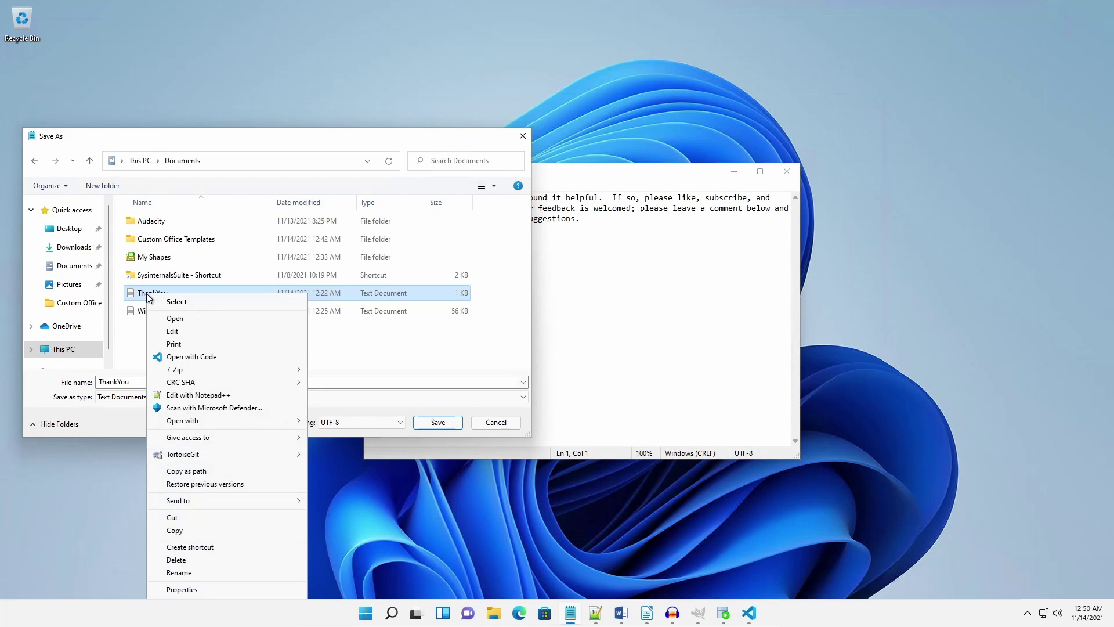
{"action": "mouse_move", "coordinate": [211, 501]}
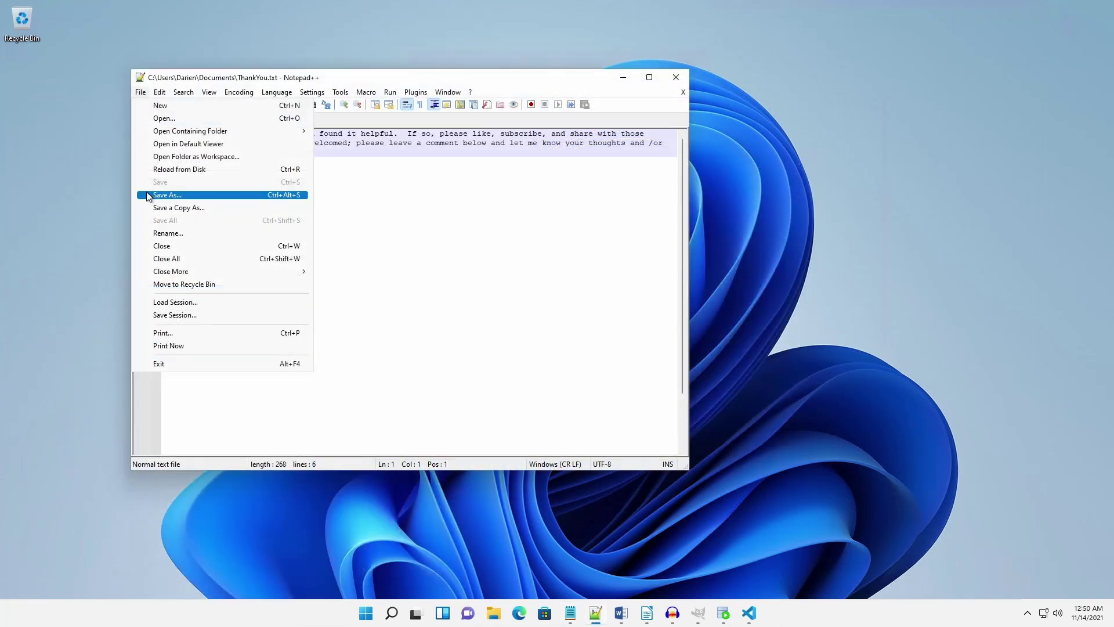
{"action": "left_click", "coordinate": [149, 192]}
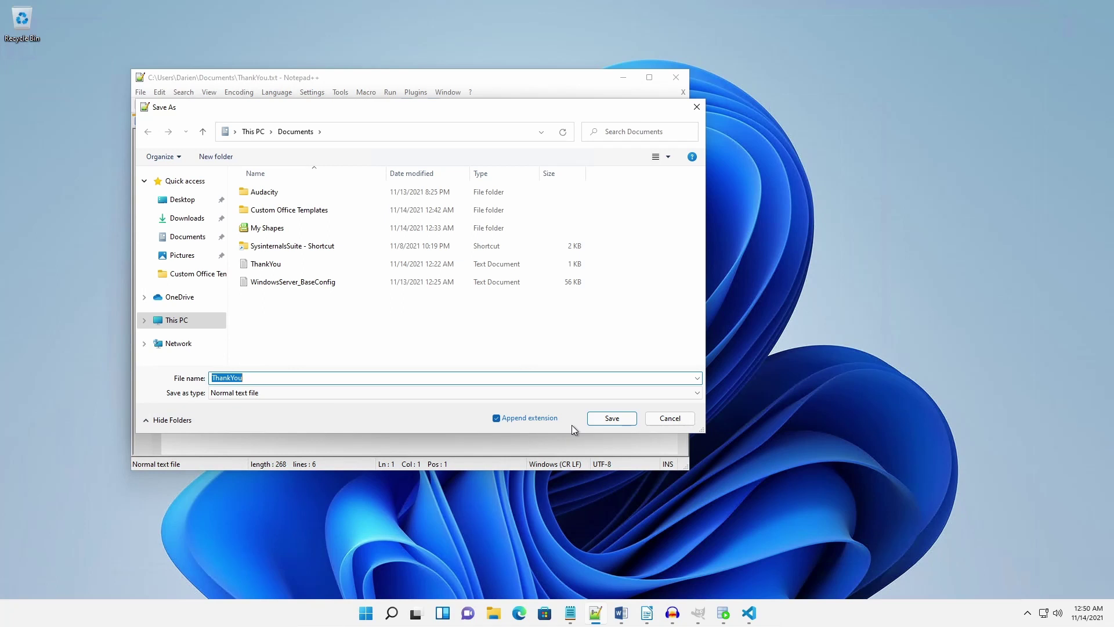
Open Word's Save As dialog and expand its Tools options
{"action": "left_click", "coordinate": [621, 613]}
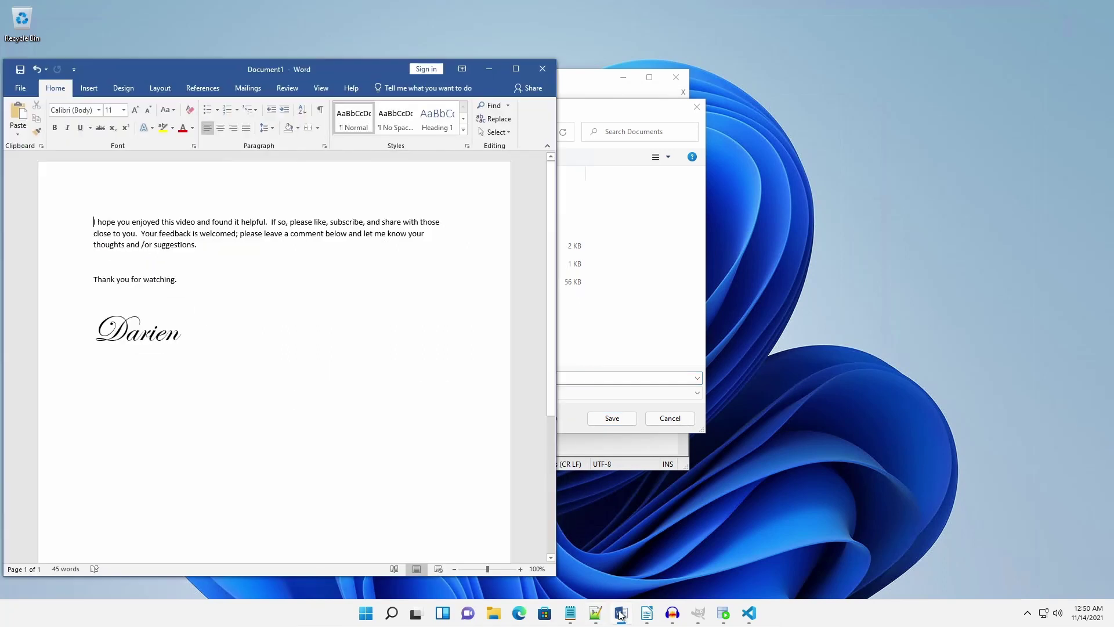
{"action": "left_click", "coordinate": [17, 89]}
{"action": "left_click", "coordinate": [33, 203]}
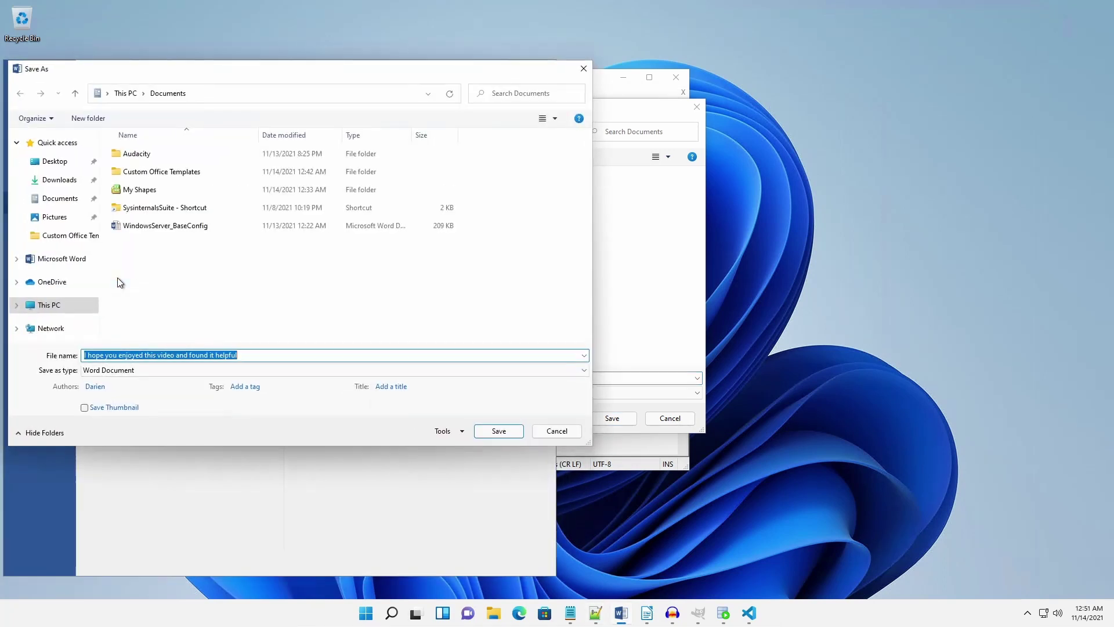
{"action": "left_click", "coordinate": [463, 432]}
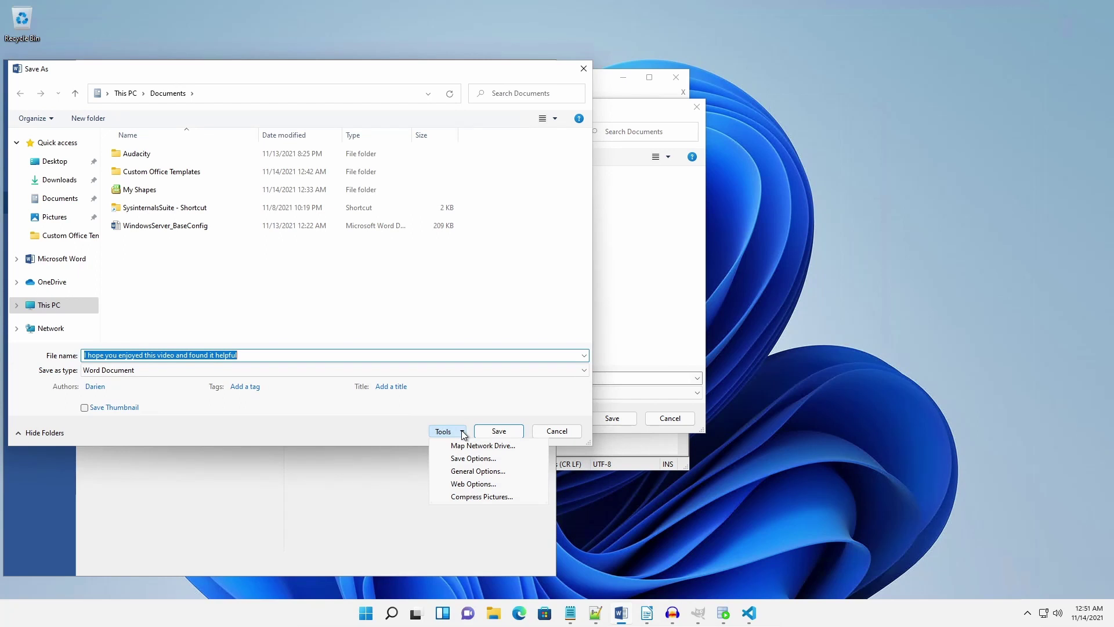
Open LibreOffice Writer's Save As dialog
{"action": "left_click", "coordinate": [647, 613]}
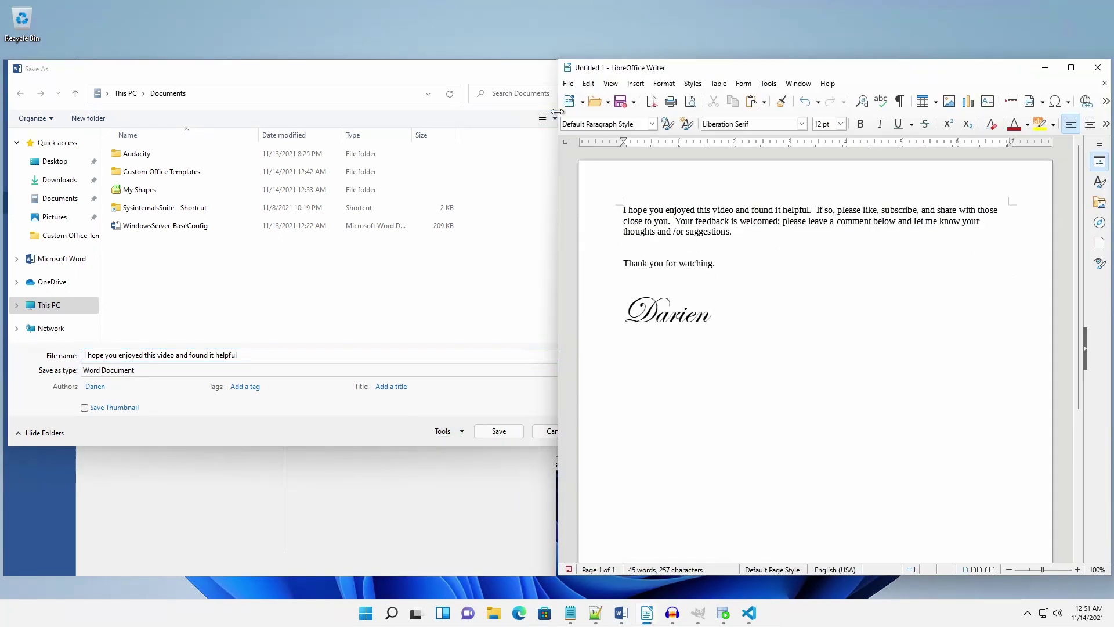
{"action": "left_click", "coordinate": [568, 83]}
{"action": "left_click", "coordinate": [594, 244]}
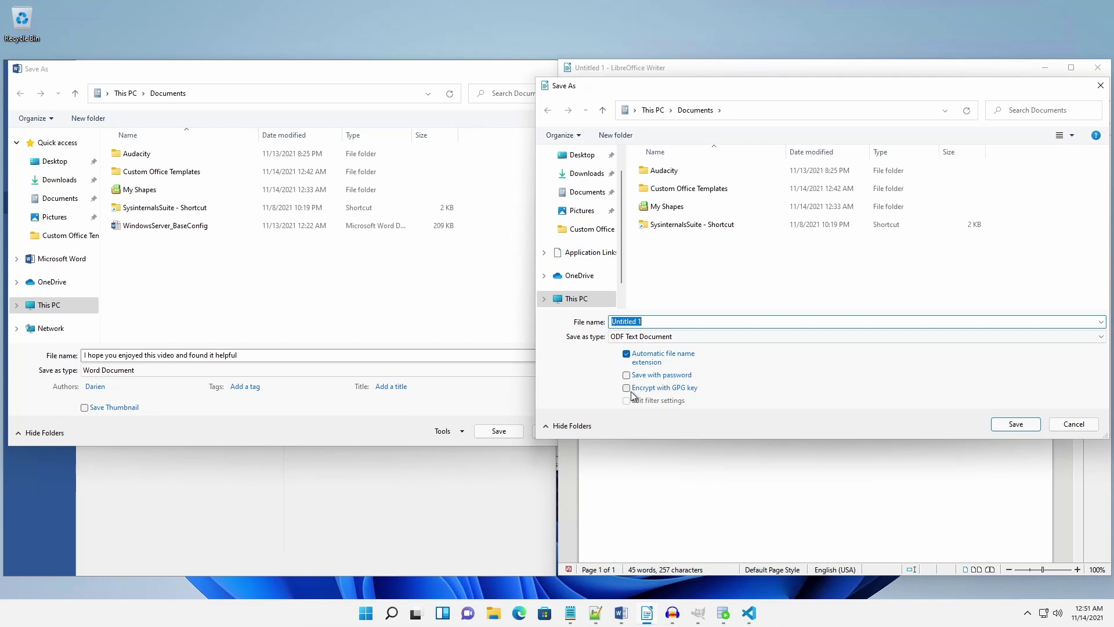
Open Audacity's audio Export dialog, then minimize all windows to show the desktop
{"action": "left_click", "coordinate": [673, 613]}
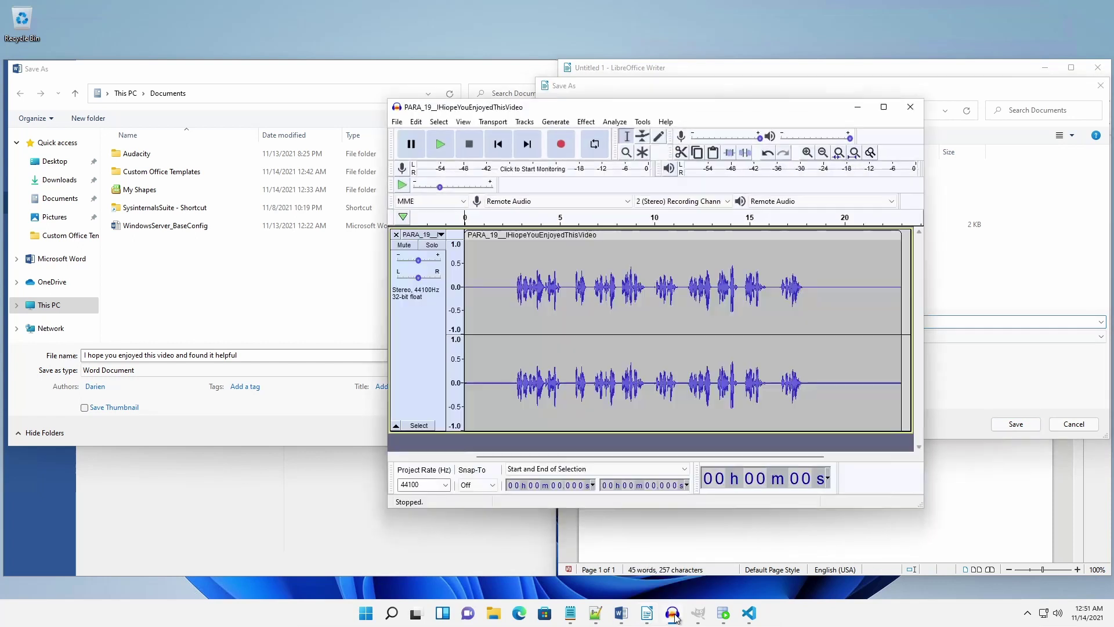
{"action": "left_click", "coordinate": [398, 123]}
{"action": "mouse_move", "coordinate": [440, 208]}
{"action": "left_click", "coordinate": [539, 215]}
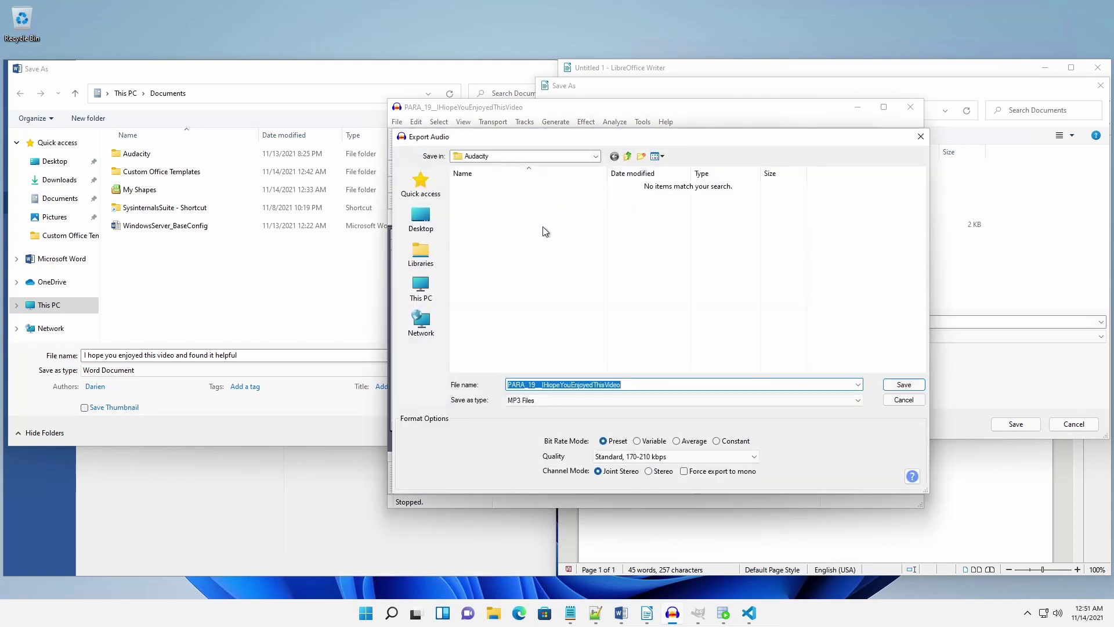
{"action": "key", "text": "super+d"}
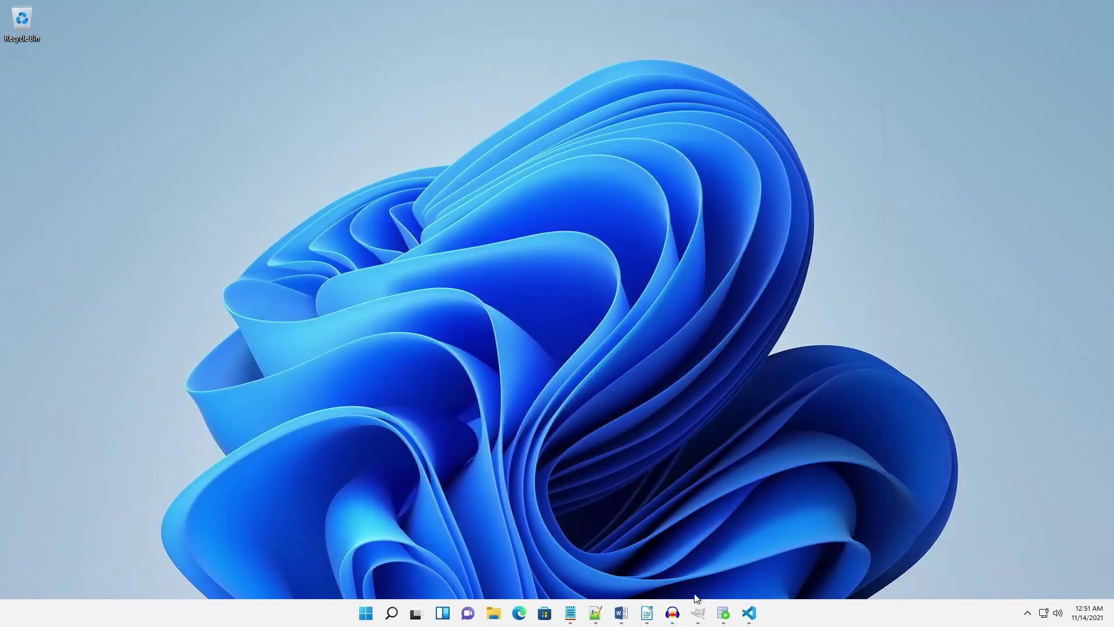
Restore GIMP and open the pike.jpg starship image from Pictures
{"action": "mouse_move", "coordinate": [702, 615]}
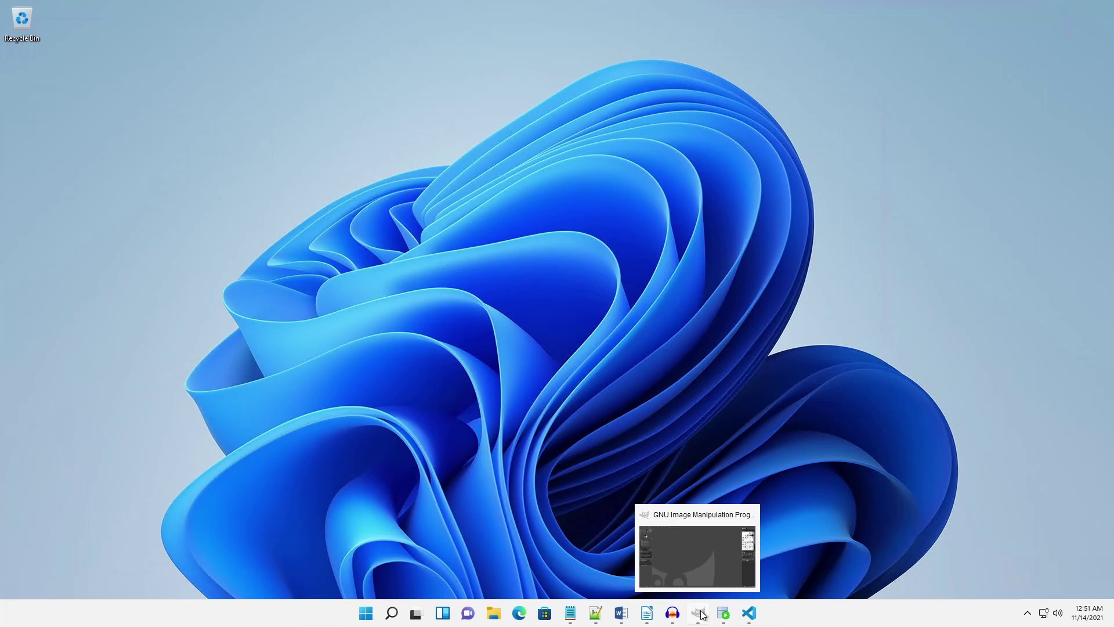
{"action": "left_click", "coordinate": [700, 613]}
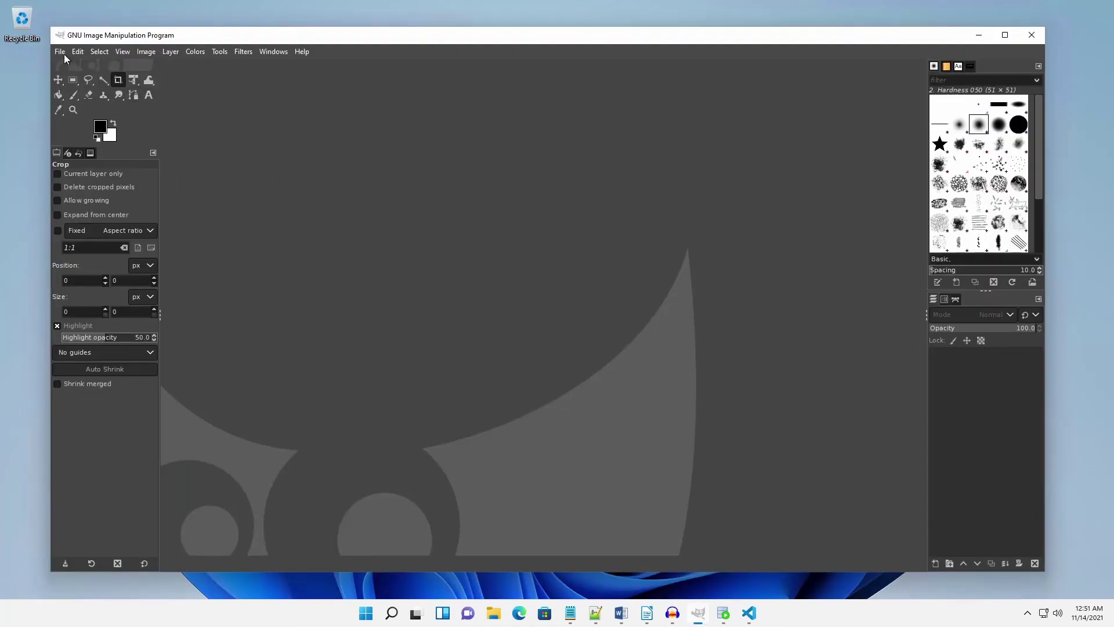
{"action": "left_click", "coordinate": [60, 51]}
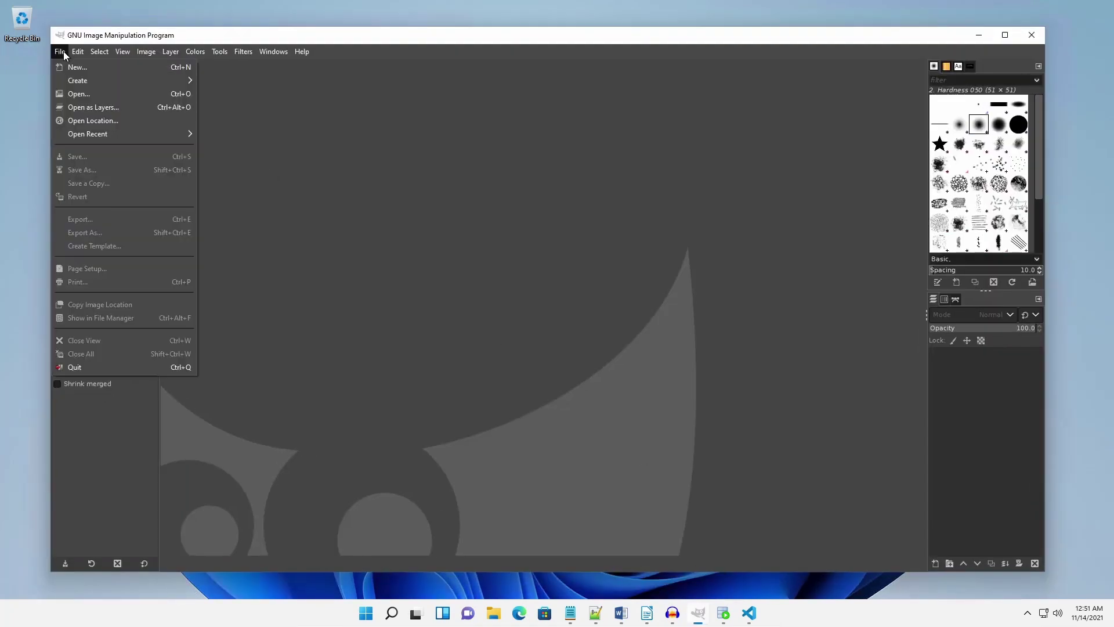
{"action": "left_click", "coordinate": [71, 94]}
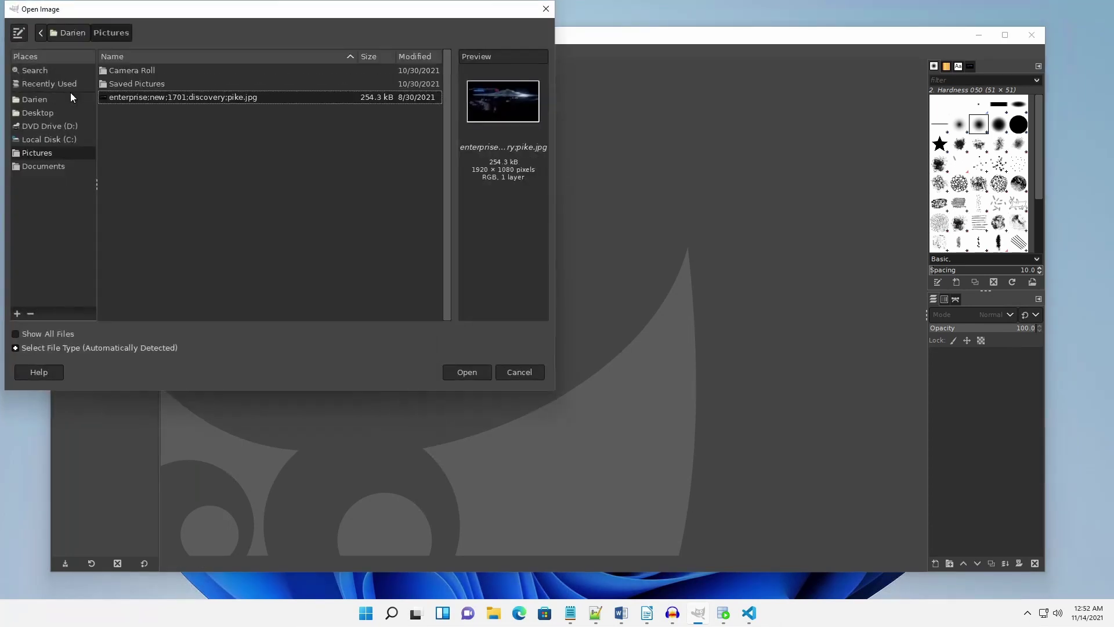
{"action": "left_click", "coordinate": [464, 375]}
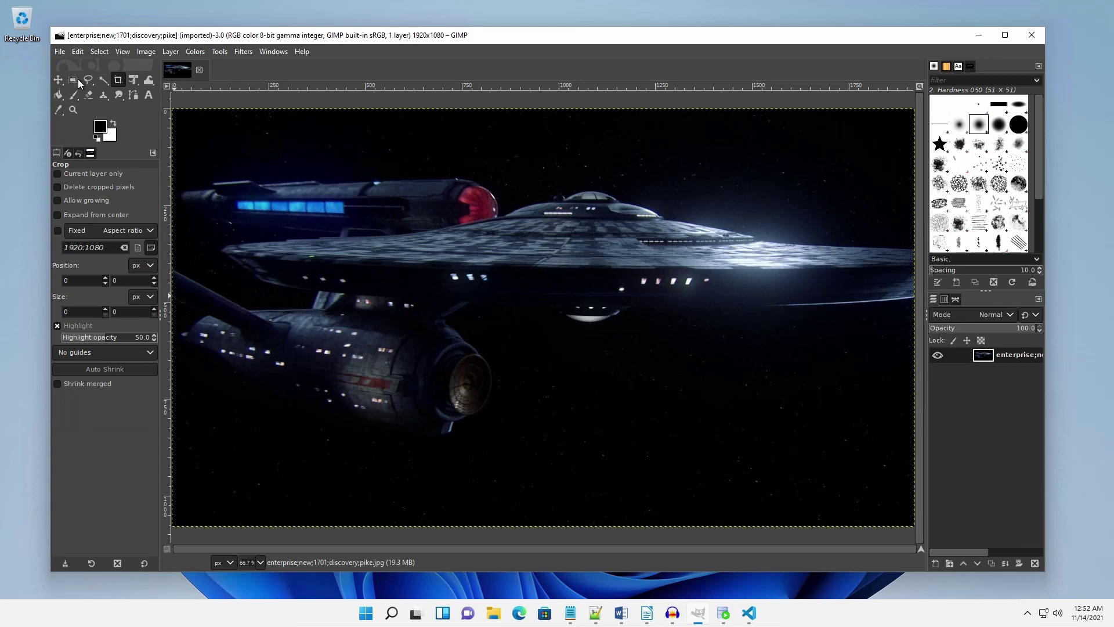
Look at GIMP's Save As dialog, cancel it, and minimize GIMP
{"action": "left_click", "coordinate": [64, 51]}
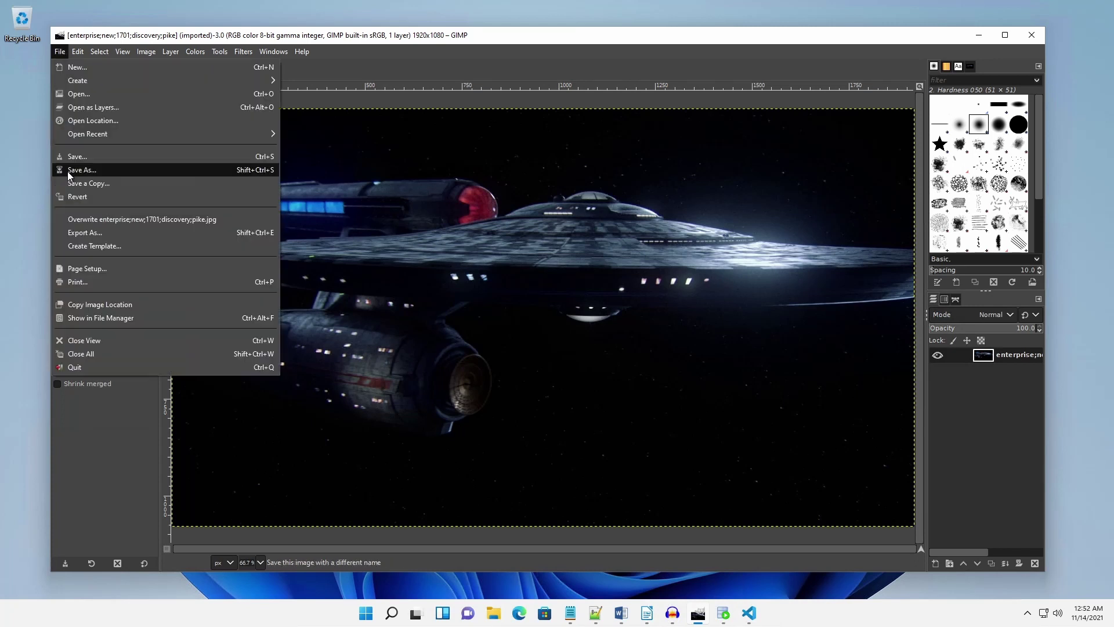
{"action": "left_click", "coordinate": [67, 171]}
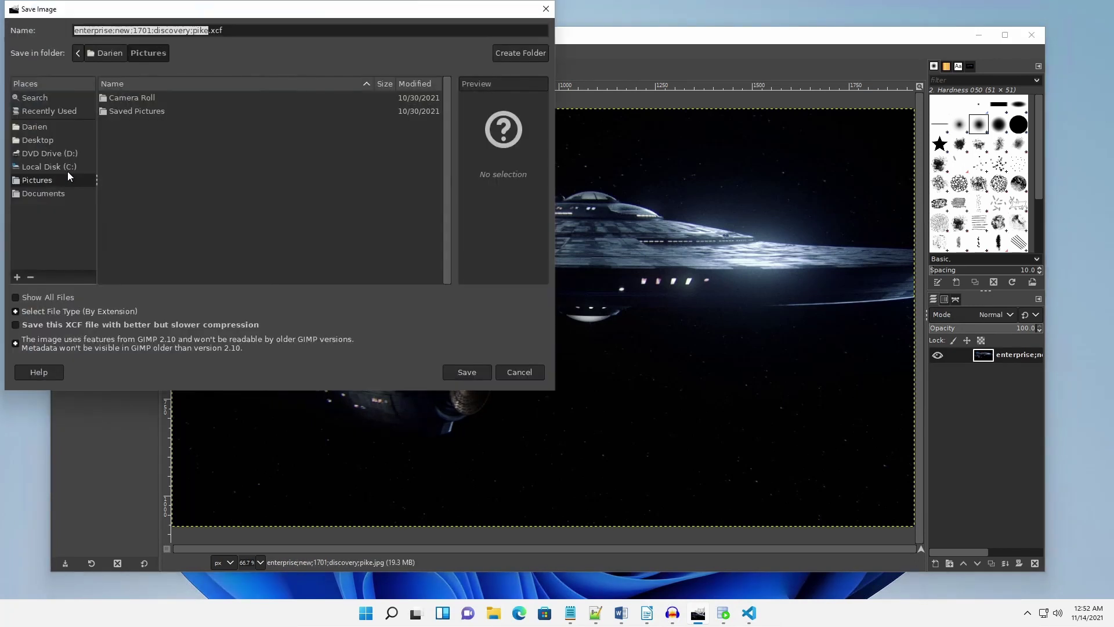
{"action": "left_click", "coordinate": [520, 373]}
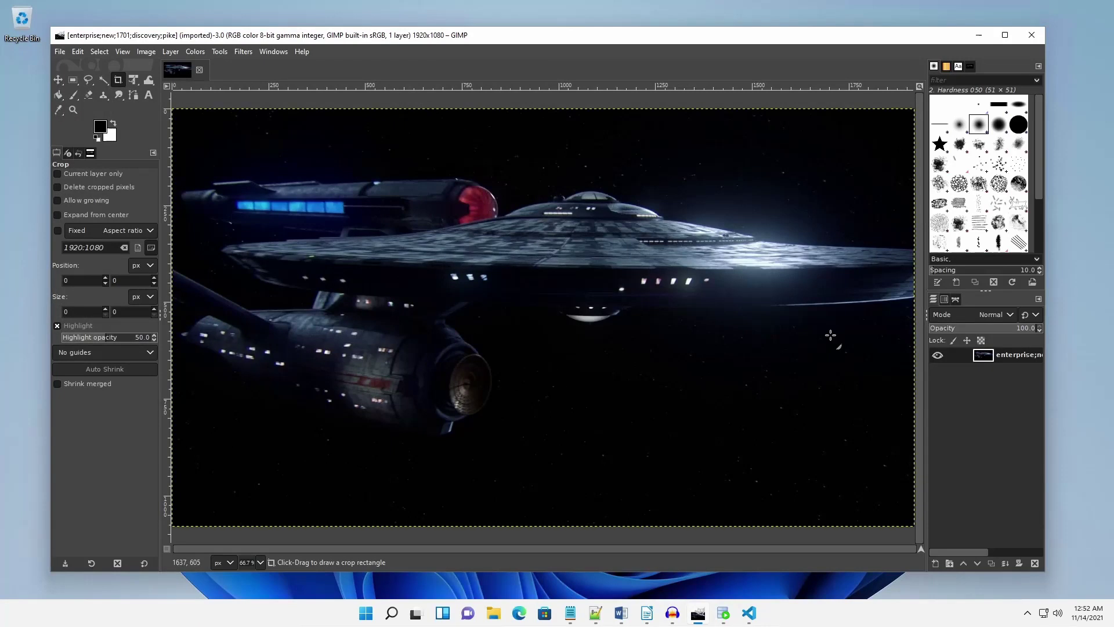
{"action": "left_click", "coordinate": [977, 36]}
Launch Oracle SQL Developer and bring up its File Open dialog
{"action": "left_click", "coordinate": [726, 617]}
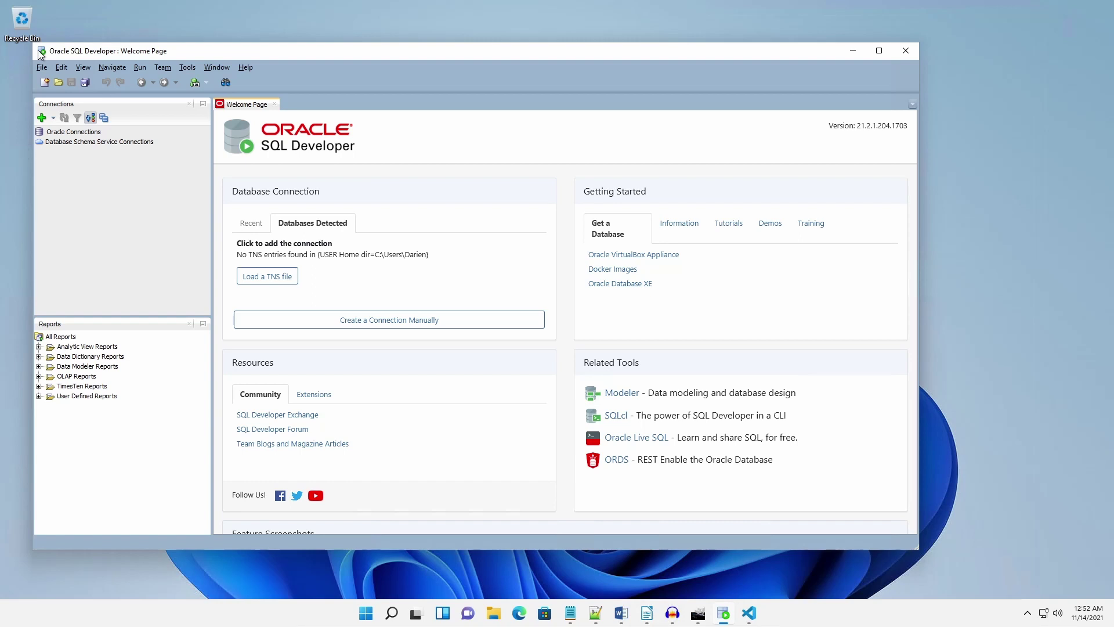
{"action": "left_click", "coordinate": [41, 69]}
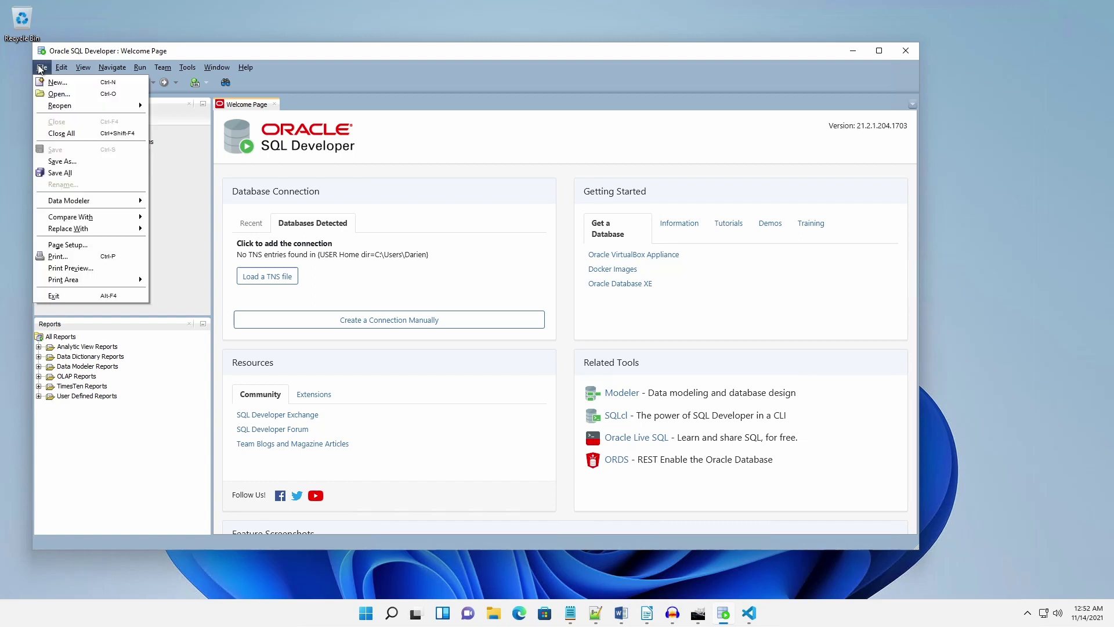
{"action": "left_click", "coordinate": [46, 92]}
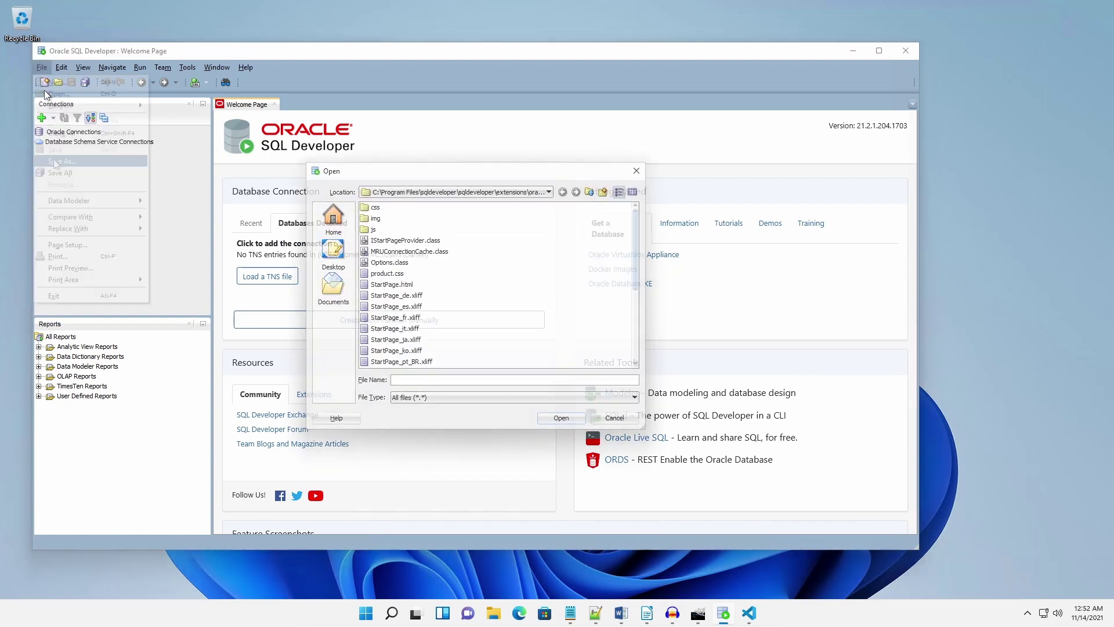
View SQL Developer's Save As dialog, close it, and minimize the application
{"action": "left_click", "coordinate": [53, 159]}
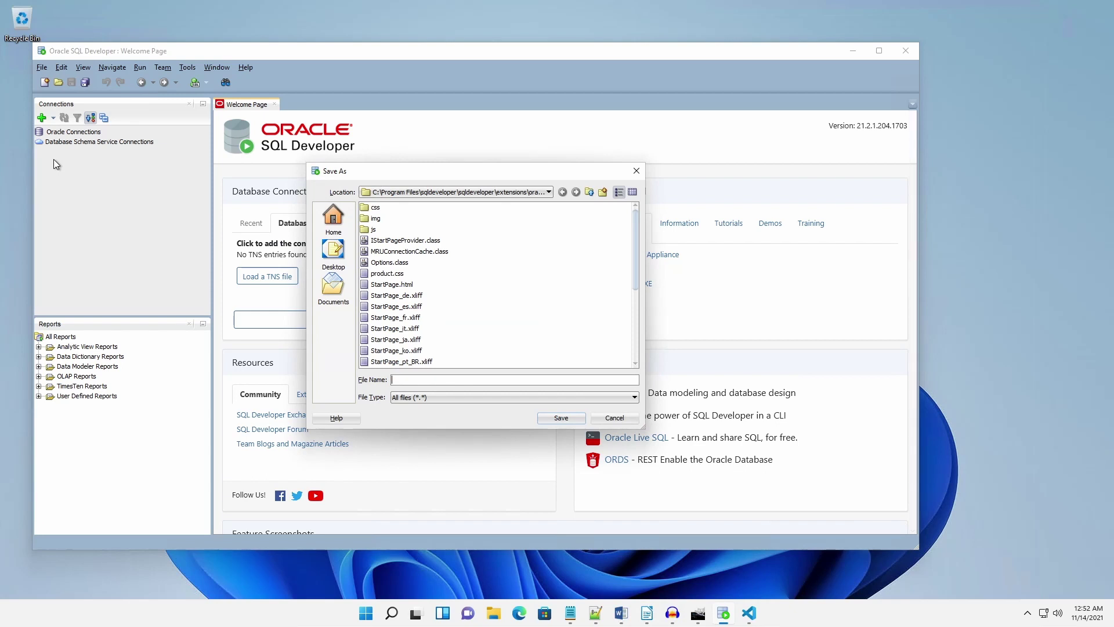
{"action": "left_click", "coordinate": [636, 170]}
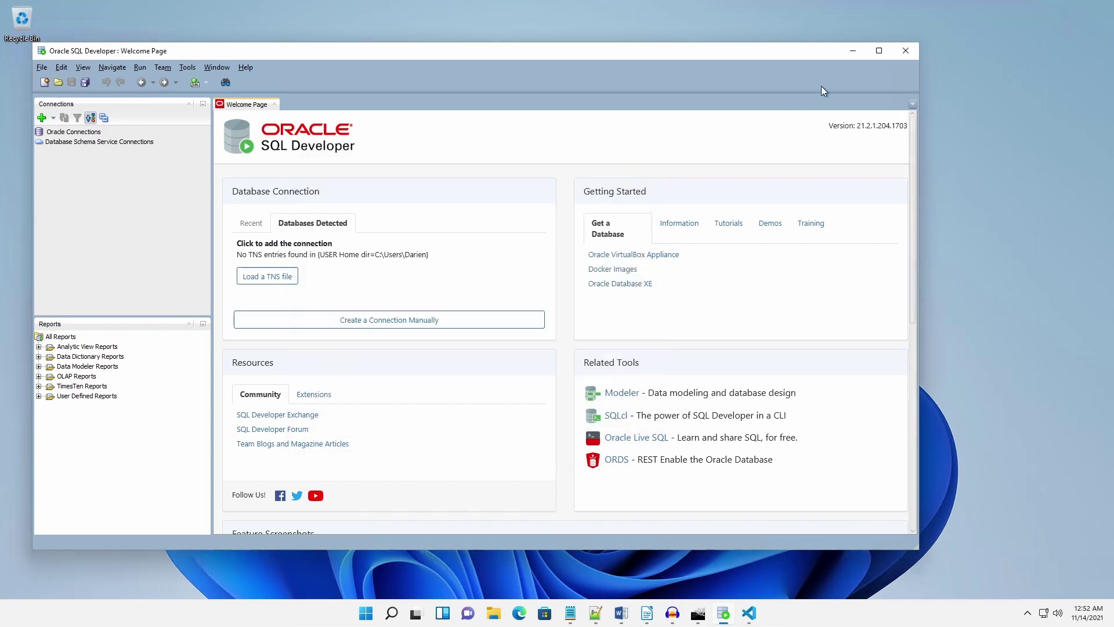
{"action": "left_click", "coordinate": [853, 50]}
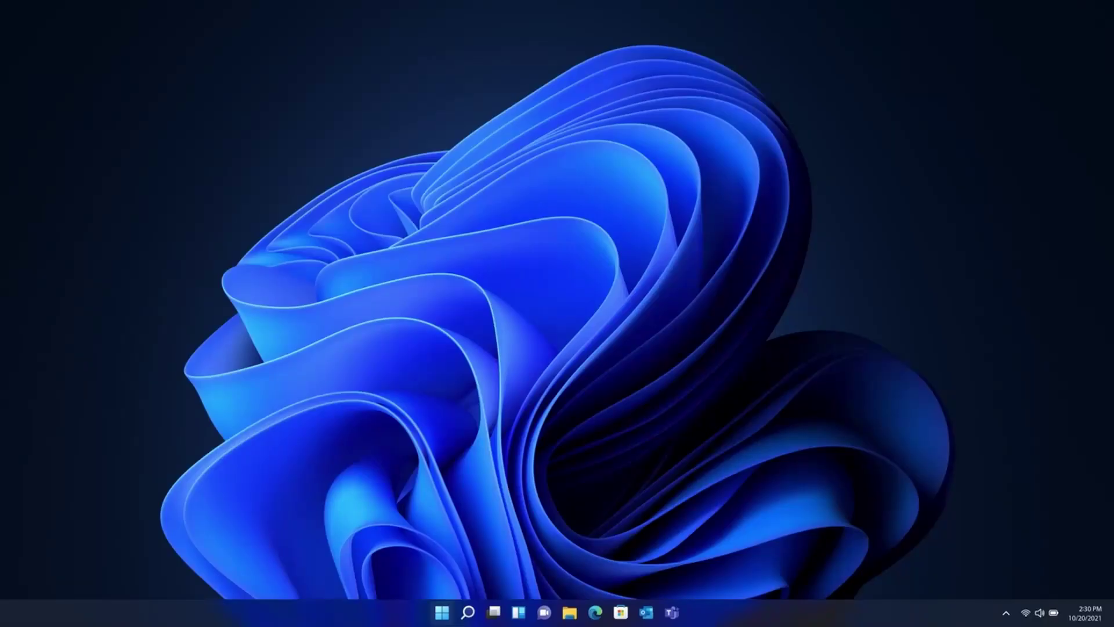
{"action": "key", "text": "super"}
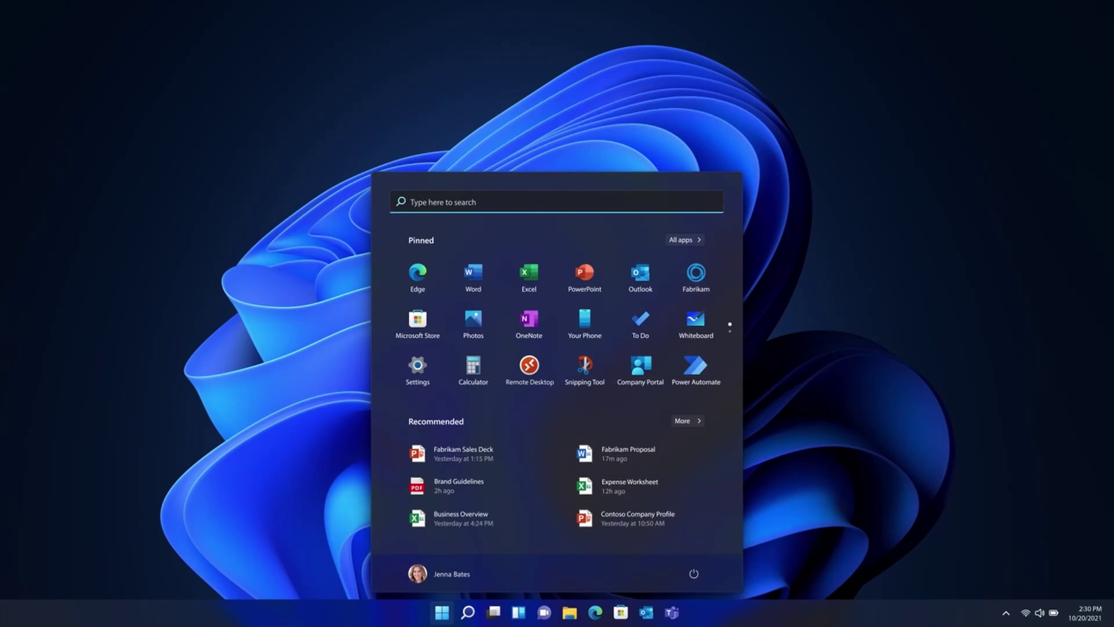
{"action": "key", "text": "super"}
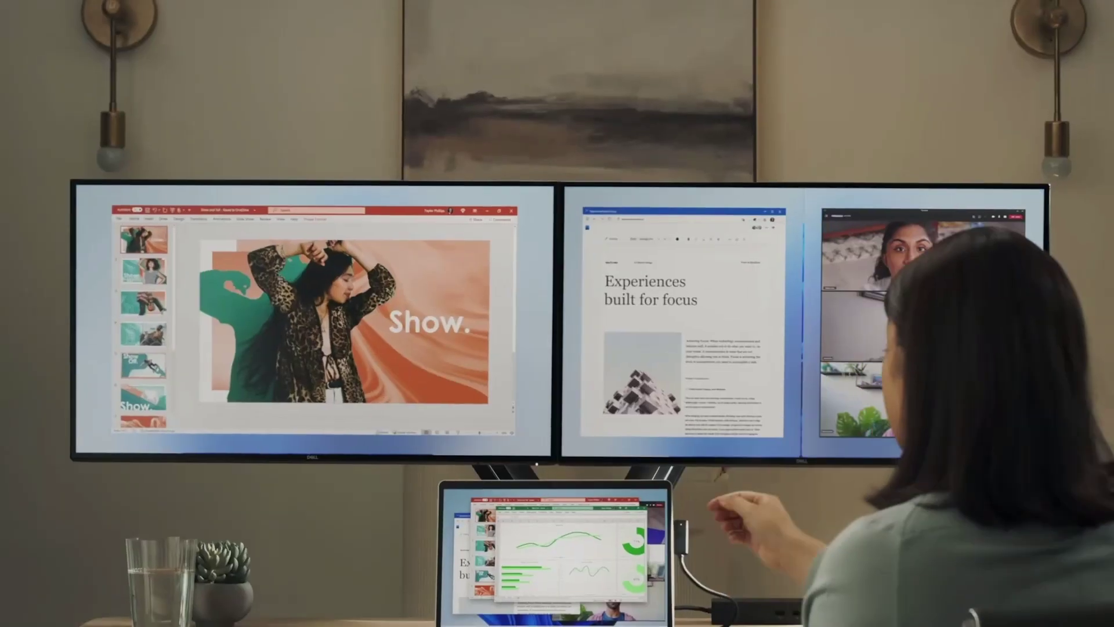